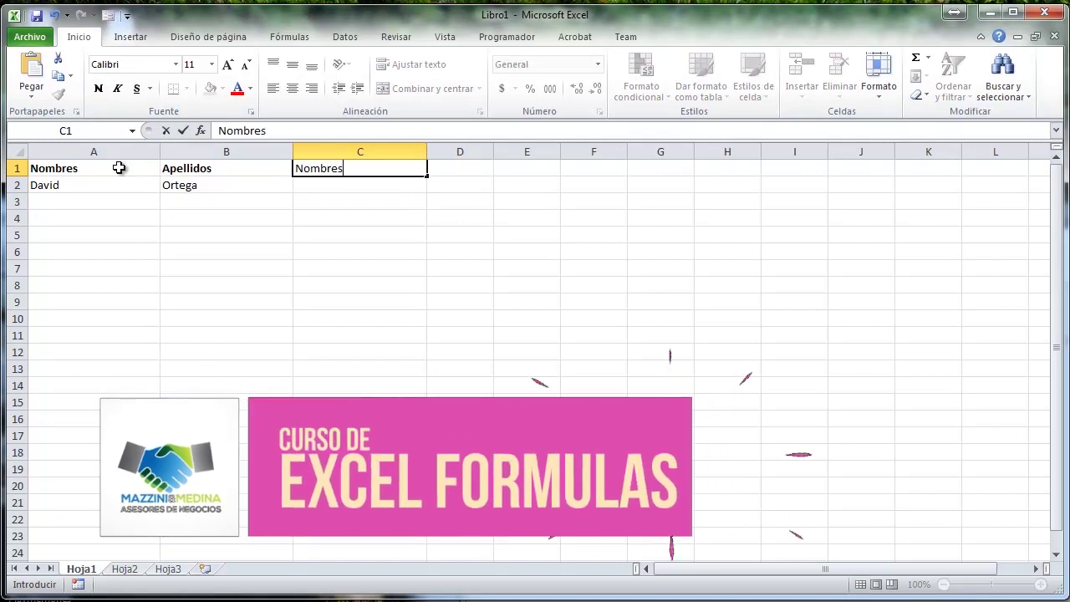
# - Add the Nombres y Apellidos header in C1 and enter =CONCATENAR(A2, " ", B2) in C2
pyautogui.write('y Apellidos')
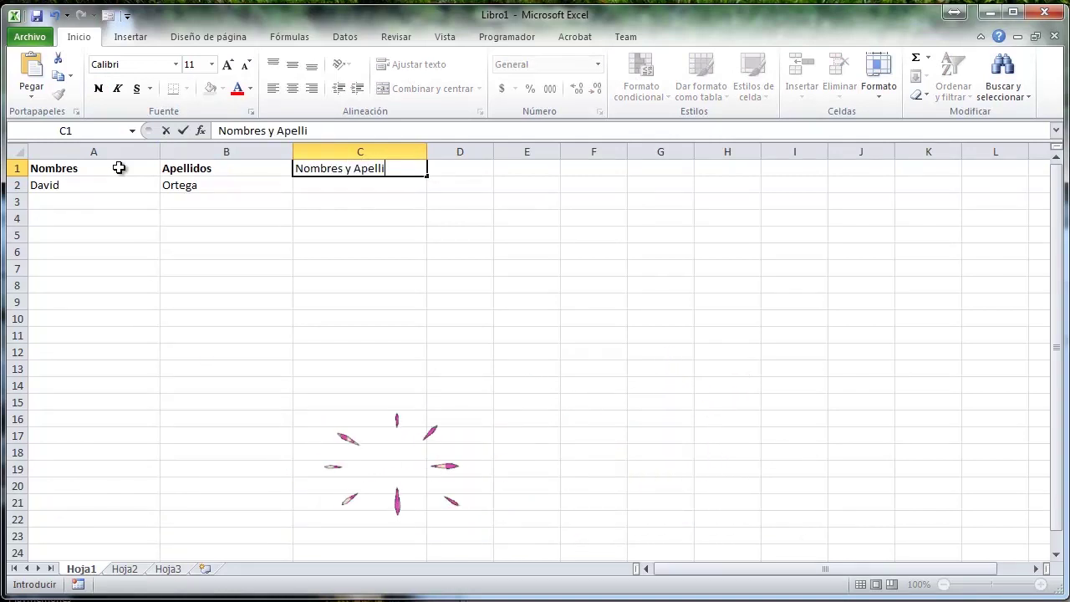
pyautogui.press('Return')
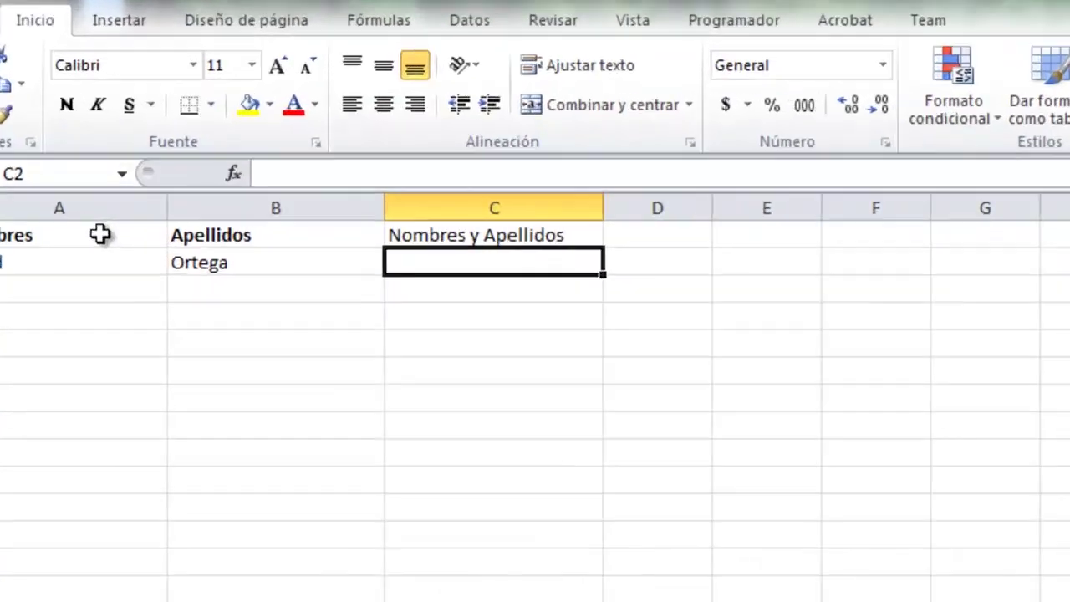
pyautogui.write('=conca')
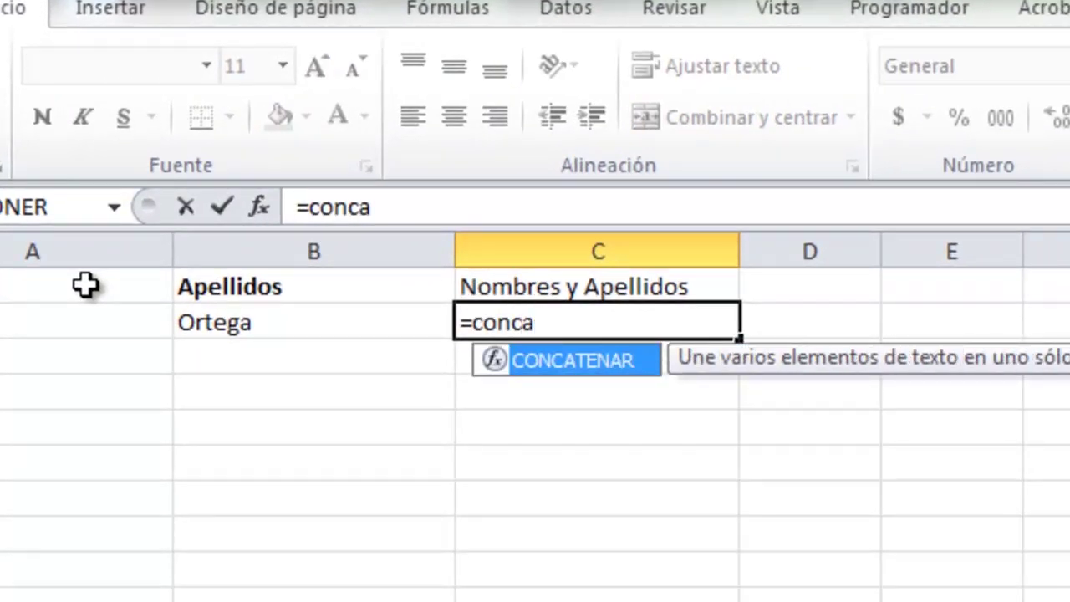
pyautogui.press('Tab')
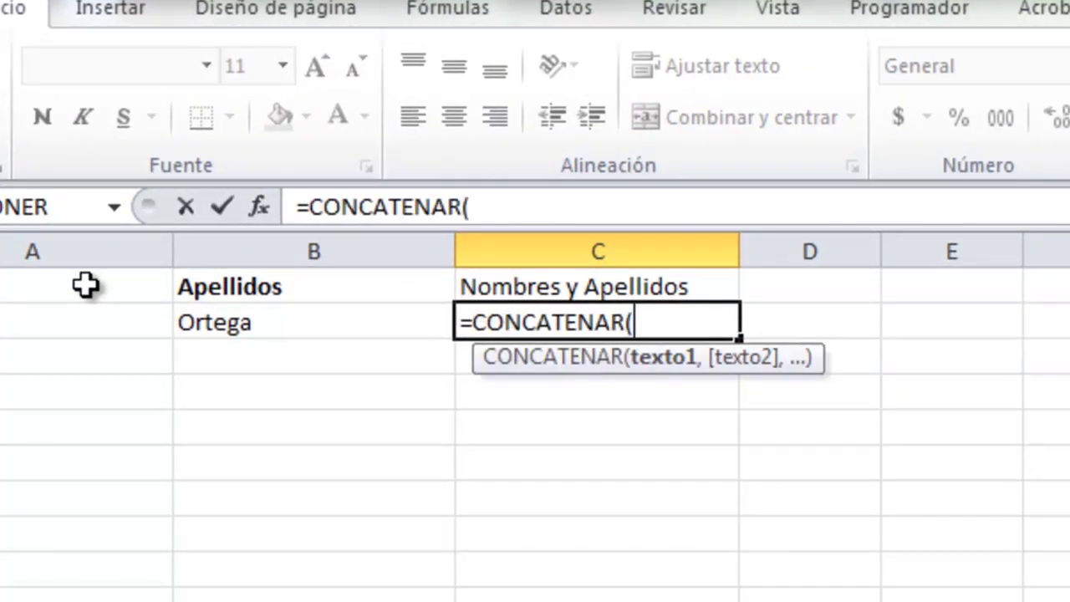
pyautogui.click(52, 315)
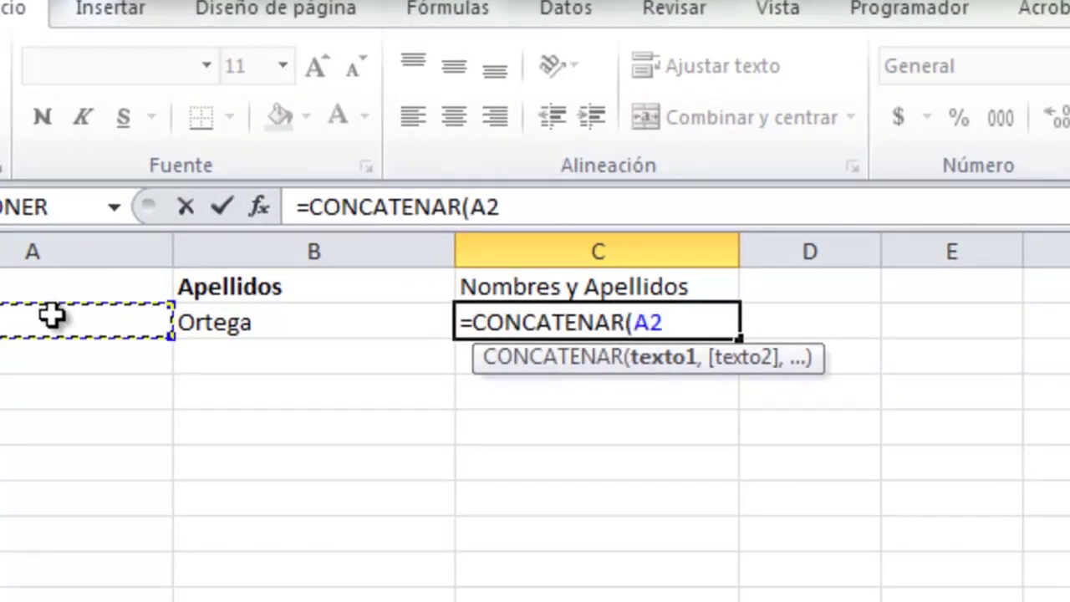
pyautogui.write(', " "')
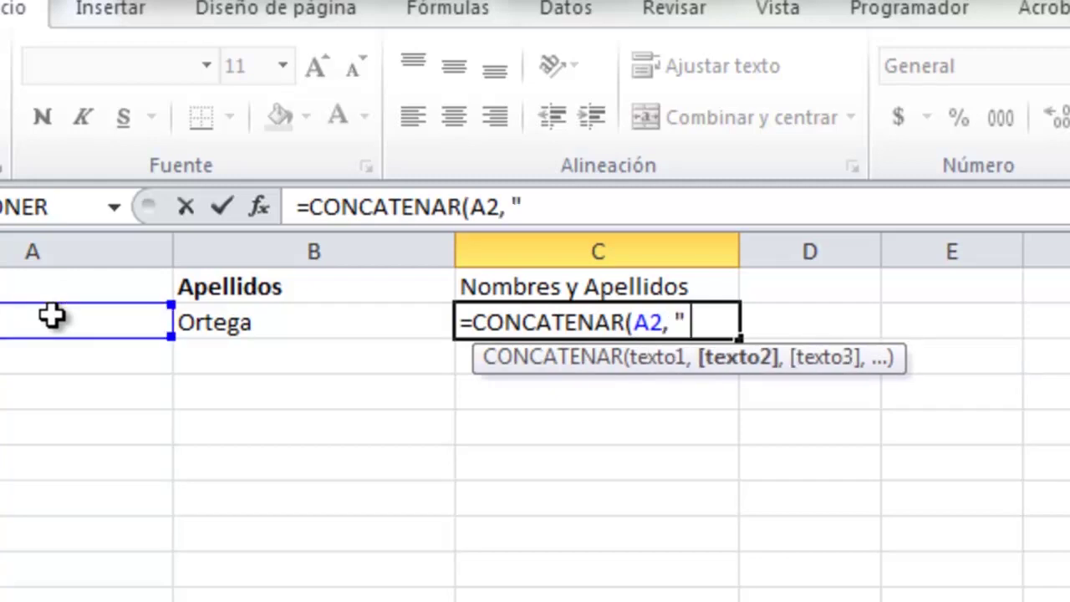
pyautogui.write(',')
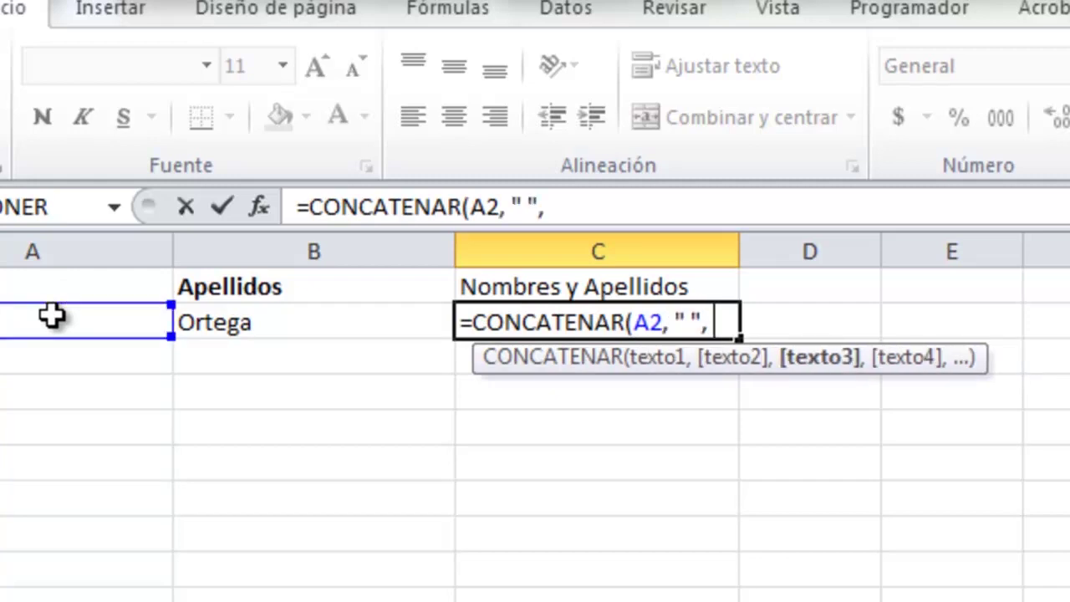
pyautogui.click(219, 323)
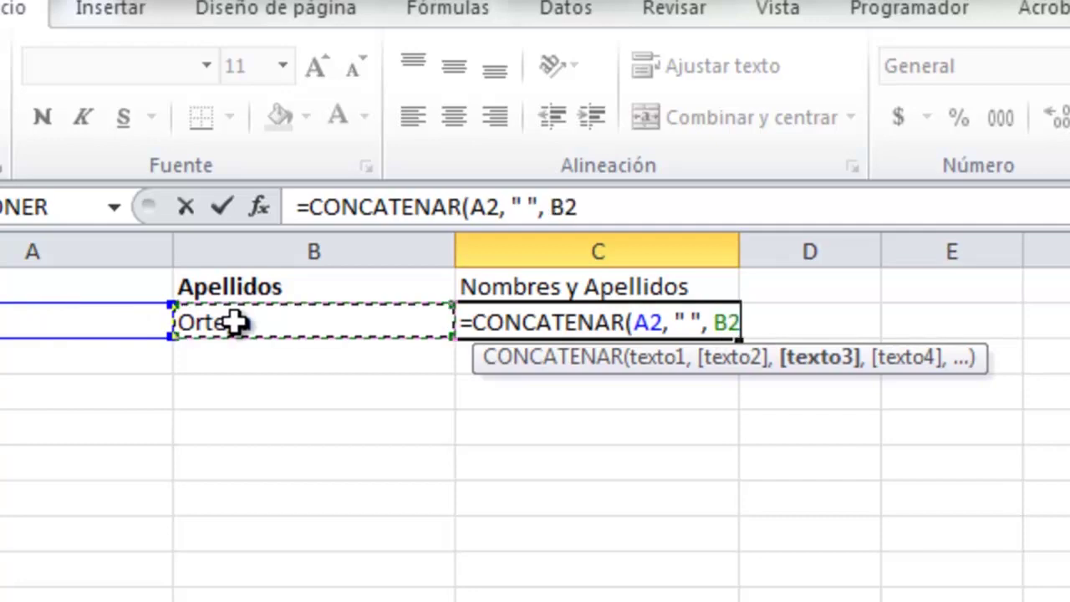
pyautogui.write(')')
pyautogui.press('Return')
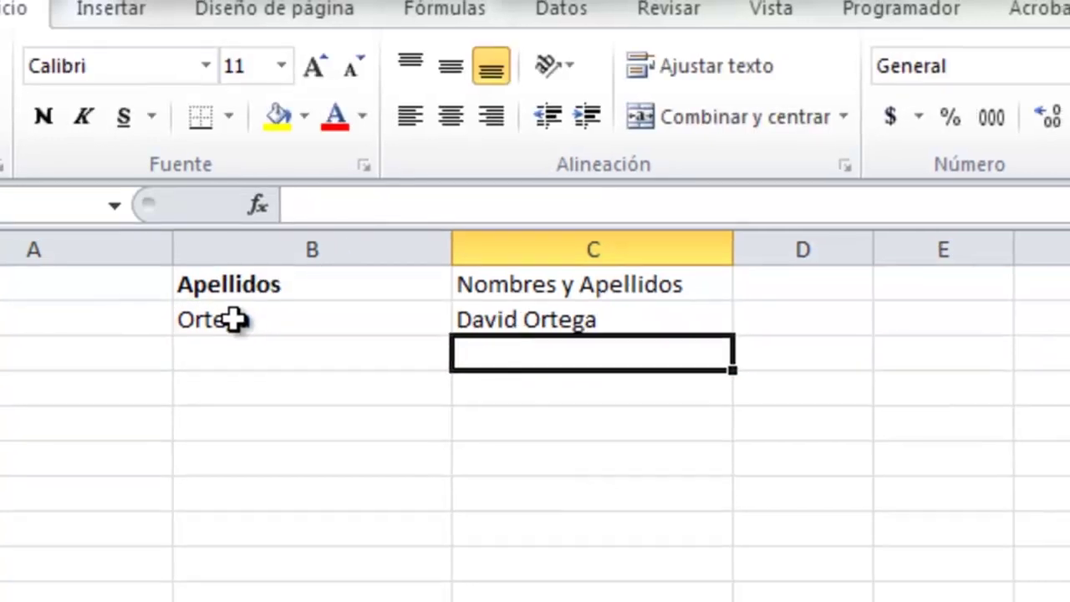
# - Make the Nombres y Apellidos header in C1 bold
pyautogui.press('Up')
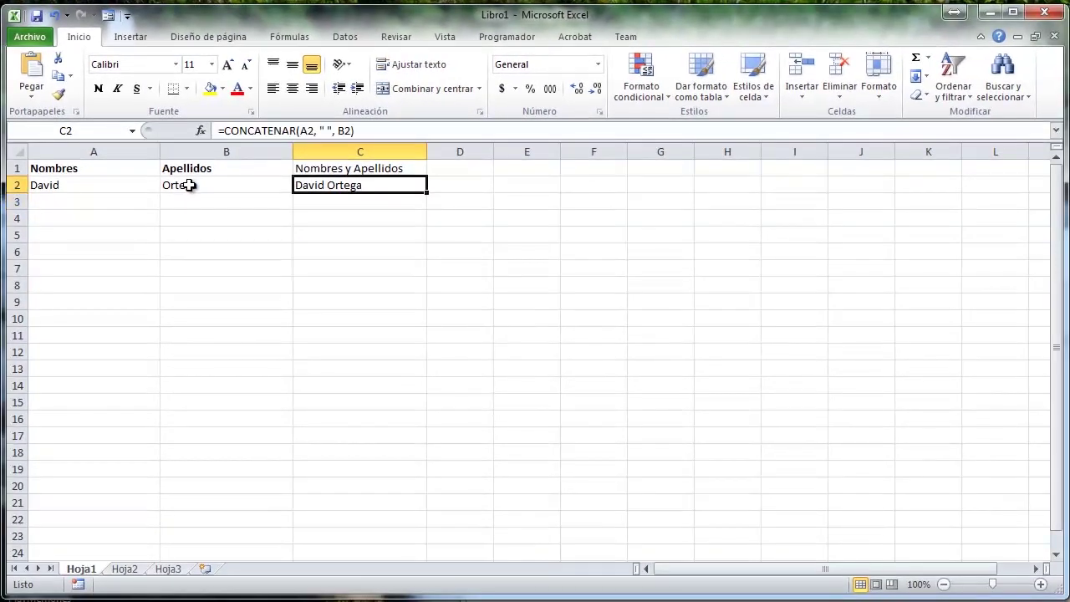
pyautogui.press('Up')
pyautogui.click(99, 89)
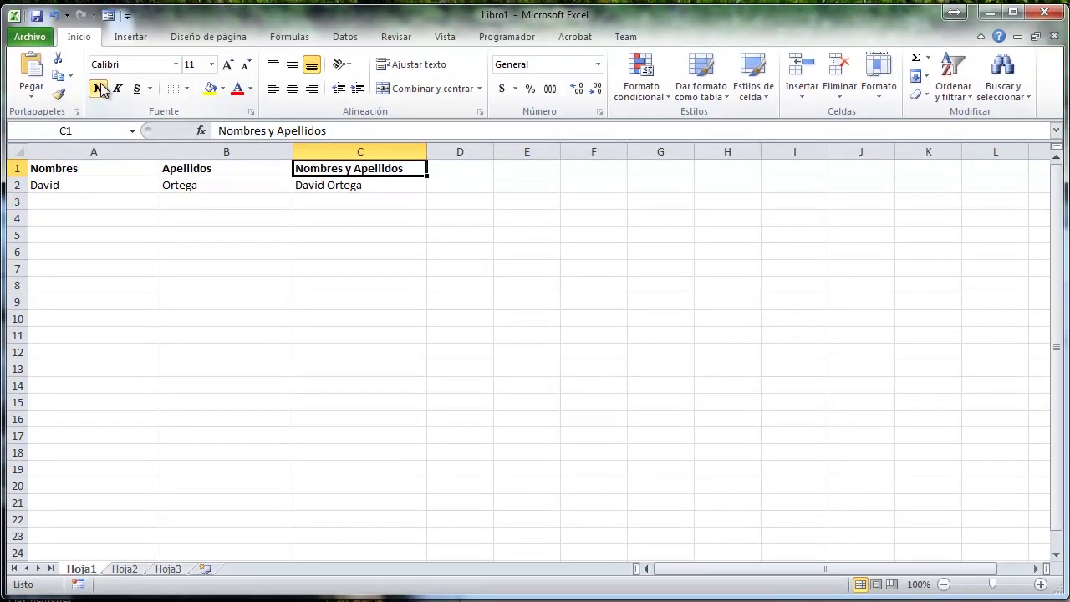
pyautogui.click(141, 205)
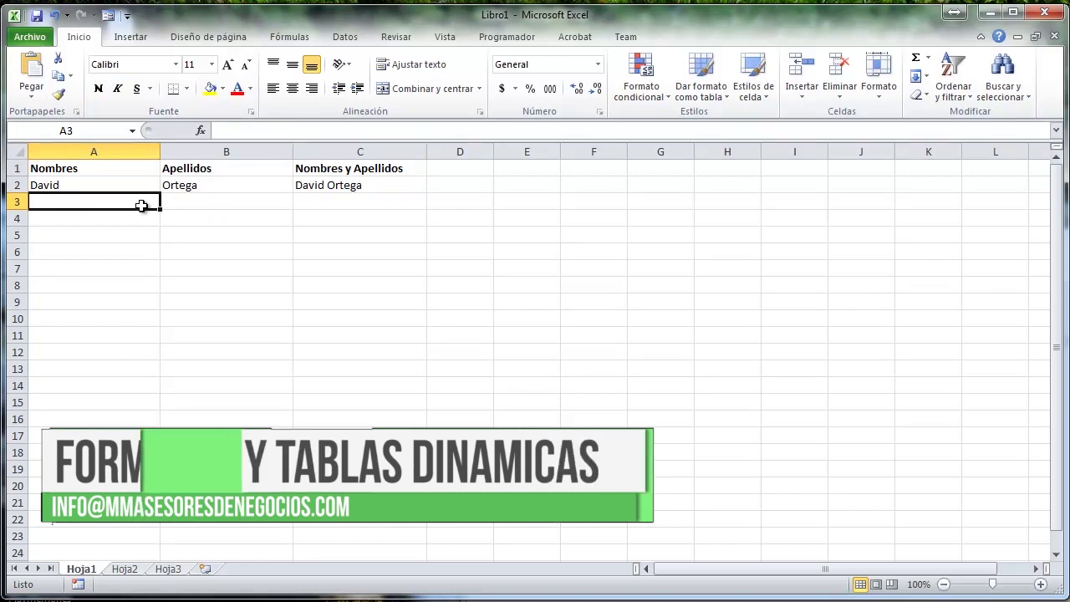
pyautogui.press('Down')
pyautogui.press('Down')
pyautogui.write('Da')
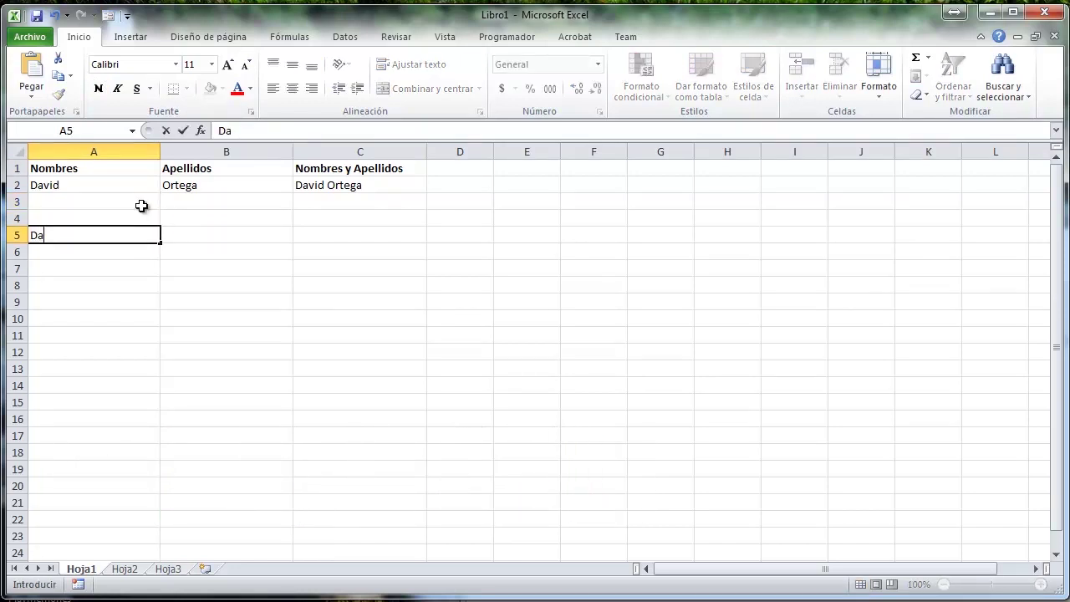
pyautogui.write('vid Ortega')
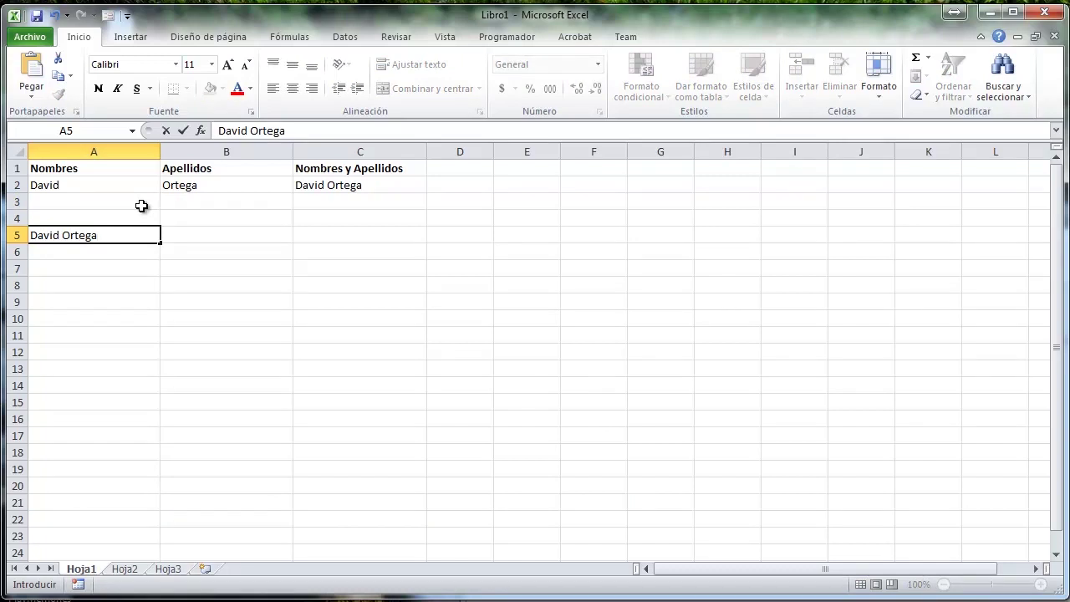
pyautogui.press('Tab')
pyautogui.write('Da')
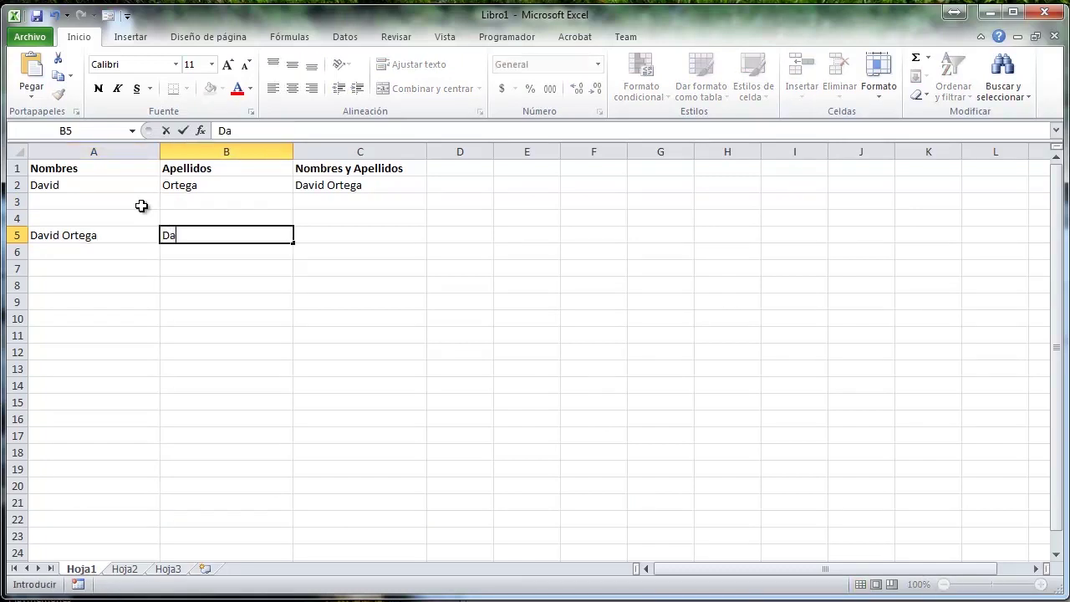
pyautogui.press('Tab')
pyautogui.write('Ortega')
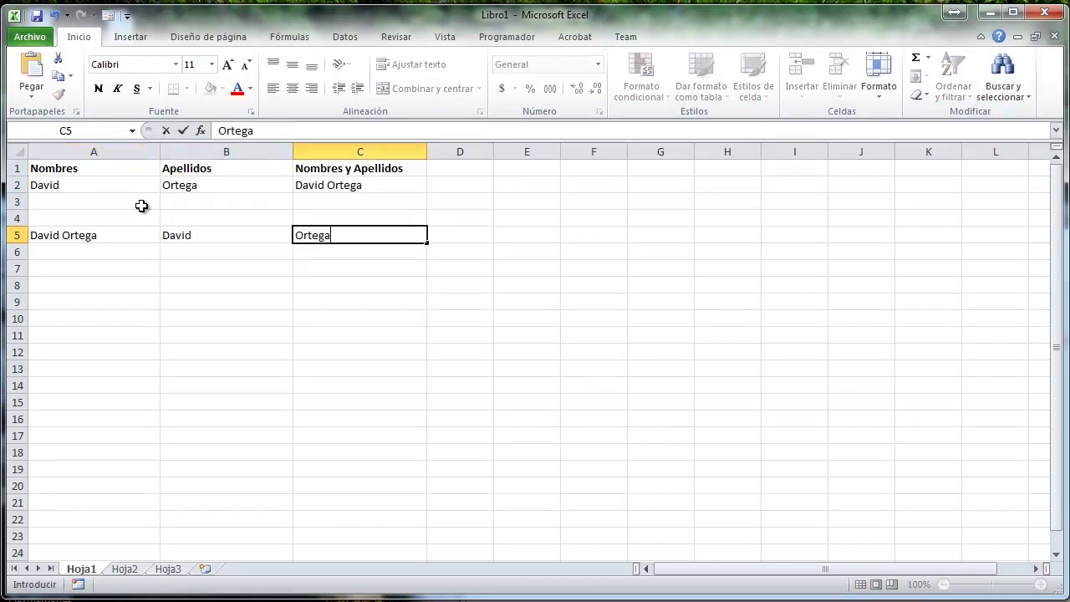
pyautogui.press('Return')
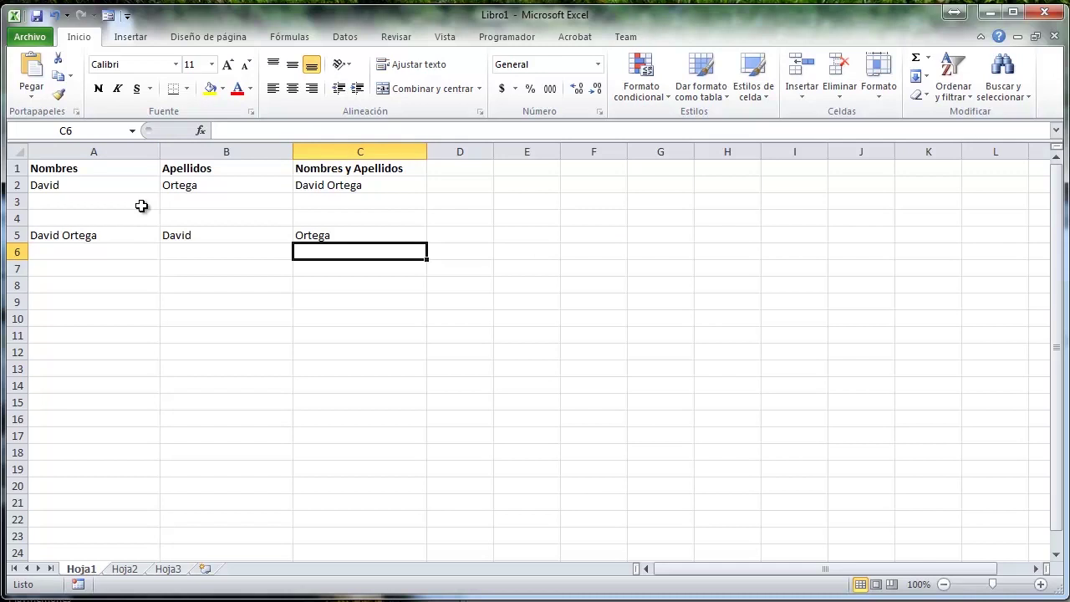
# - Clear the trial values from B5:C5 and begin an IZQUIERDA formula in B5
pyautogui.press('Up')
pyautogui.press('Left')
pyautogui.press('Left')
pyautogui.press('Right')
pyautogui.hotkey('shift', 'Right')
pyautogui.press('Delete')
pyautogui.press('Left')
pyautogui.press('Right')
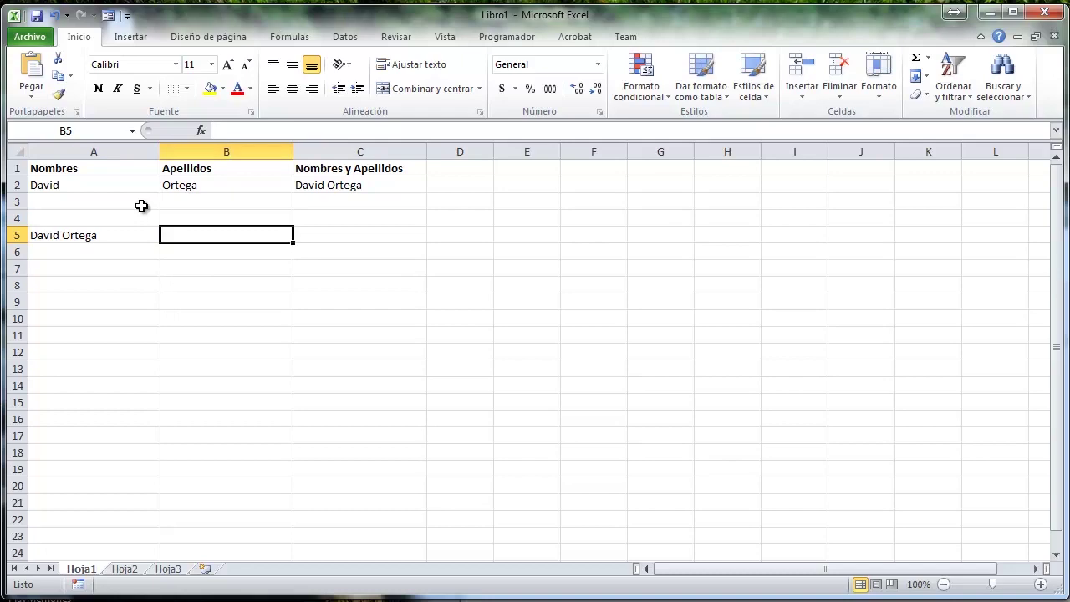
pyautogui.write('=izquierd')
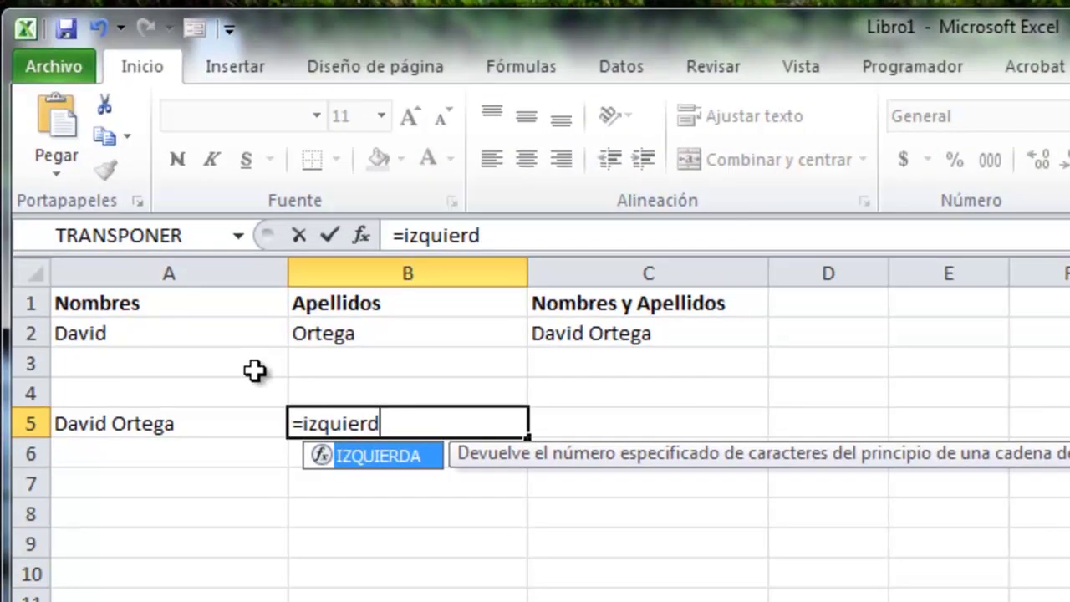
# - Enter =IZQUIERDA(A5,5) in B5
pyautogui.press('Tab')
pyautogui.write('(')
pyautogui.press('BackSpace')
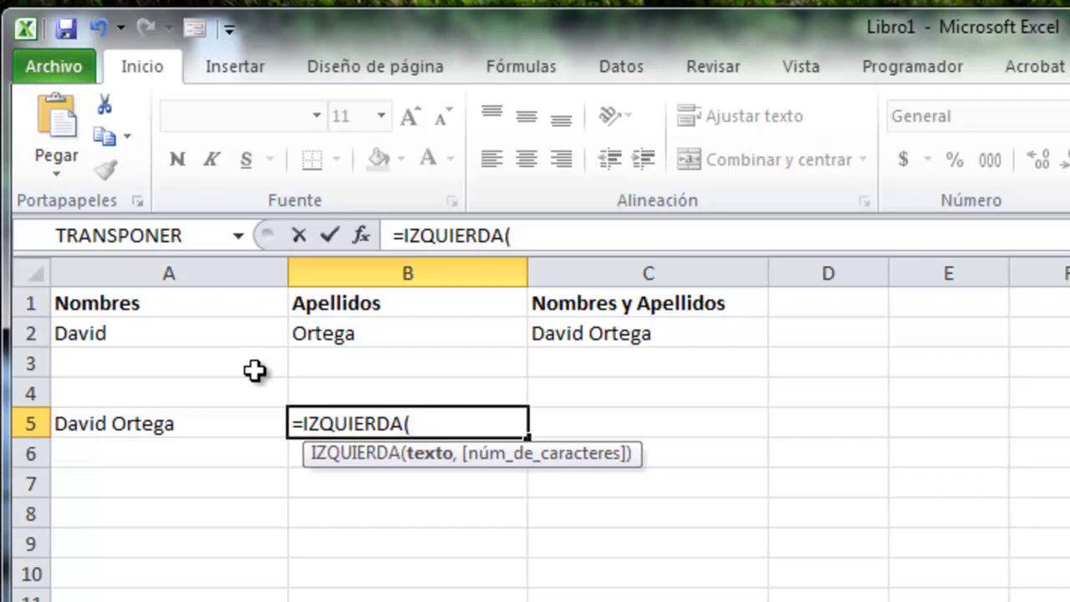
pyautogui.press('Left')
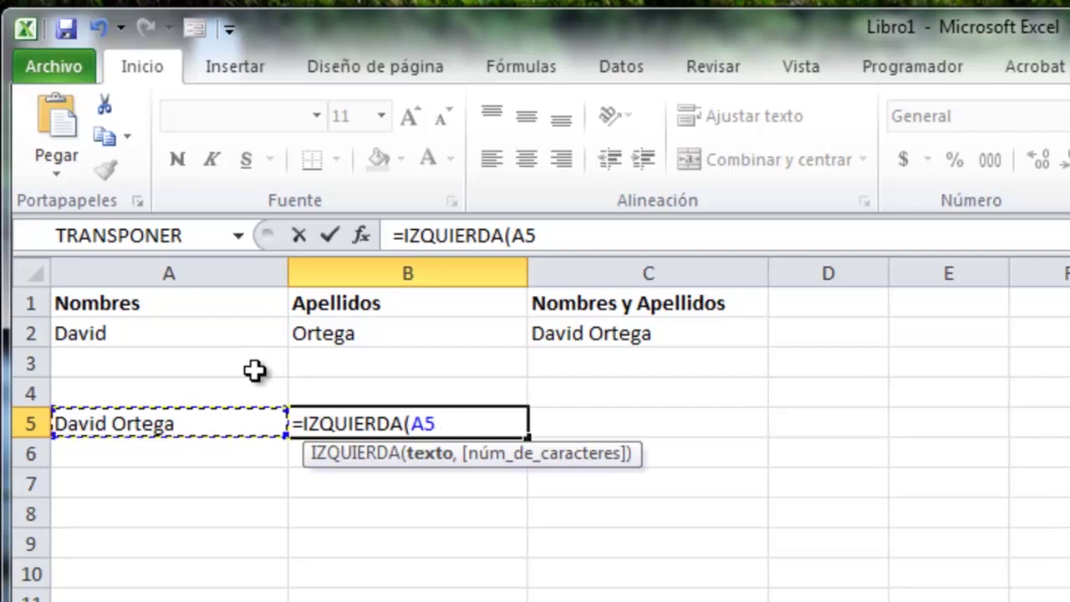
pyautogui.write(',')
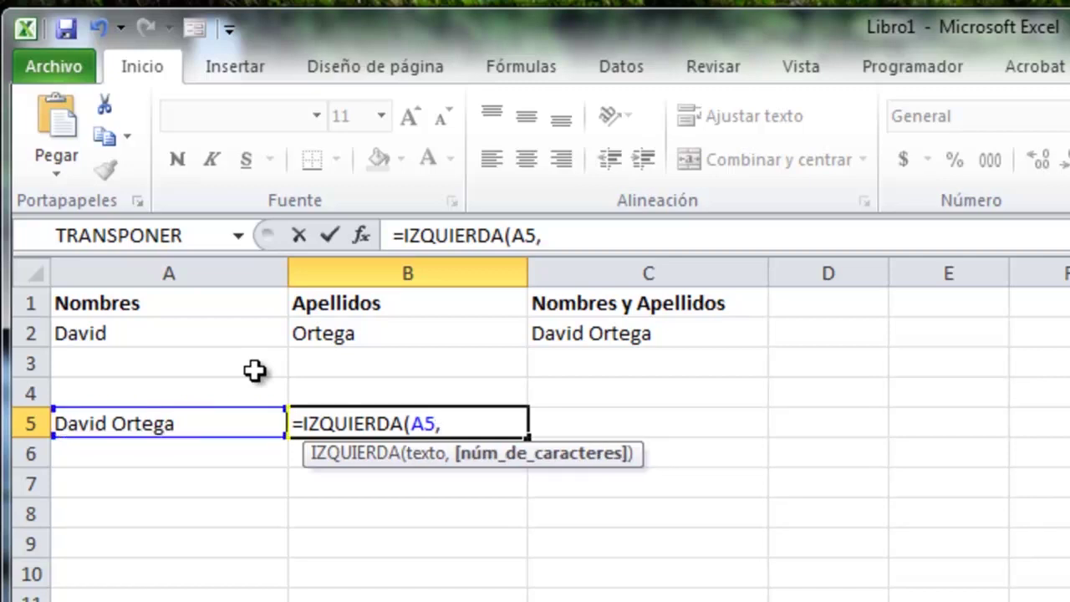
pyautogui.write('5)')
pyautogui.press('Return')
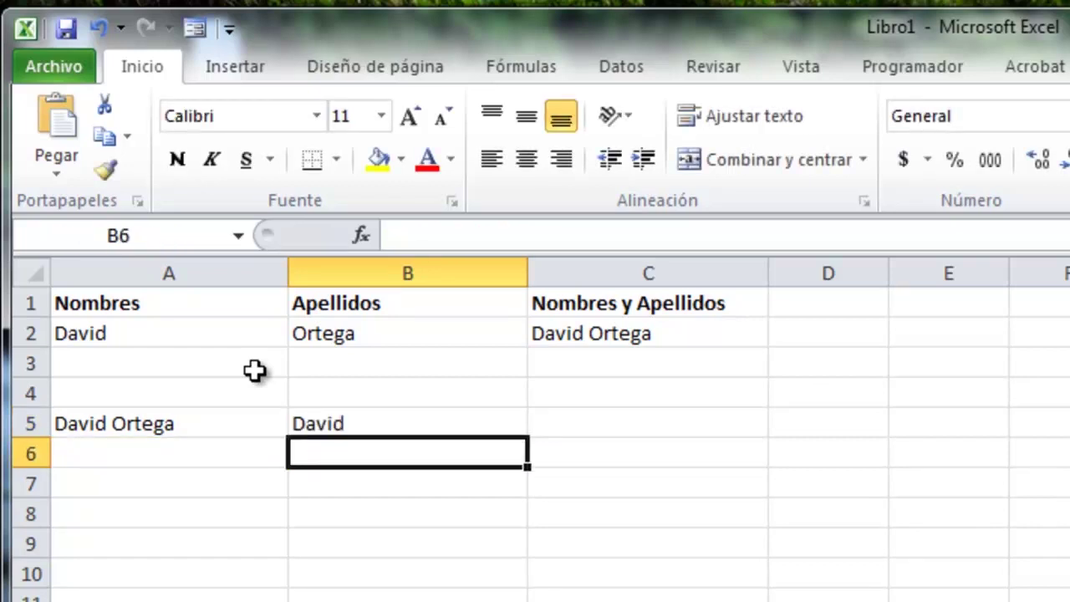
# - Change the B5 formula's character count from 5 to 7
pyautogui.press('Up')
pyautogui.press('F2')
pyautogui.press('Left')
pyautogui.press('BackSpace')
pyautogui.write('7')
pyautogui.press('Return')
# - Change the B5 character count to 3 so it shows Dav
pyautogui.press('Up')
pyautogui.press('F2')
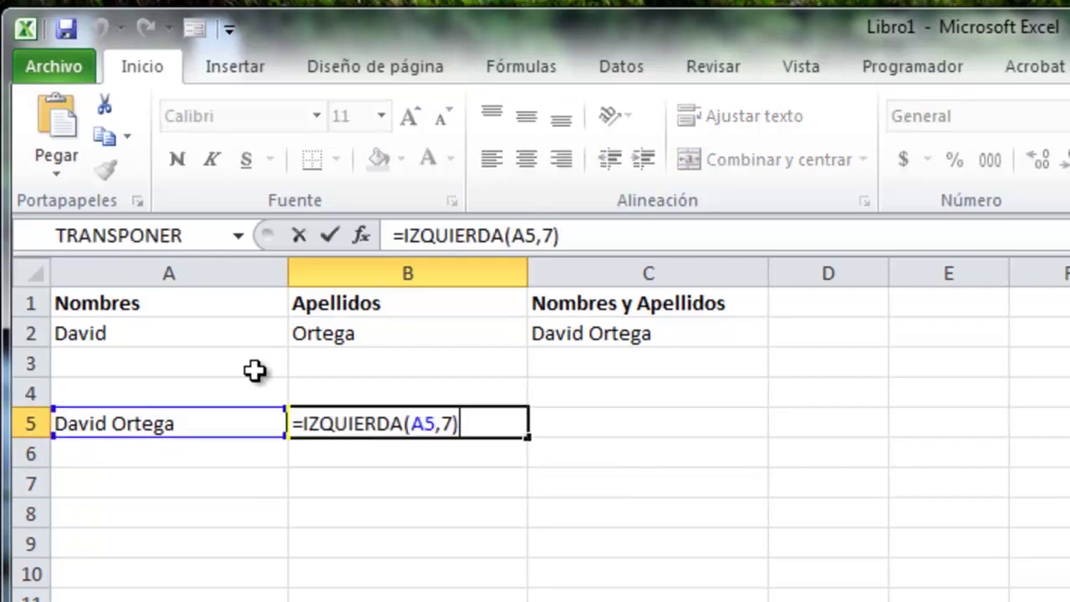
pyautogui.press('Left')
pyautogui.press('BackSpace')
pyautogui.write('3')
pyautogui.press('Return')
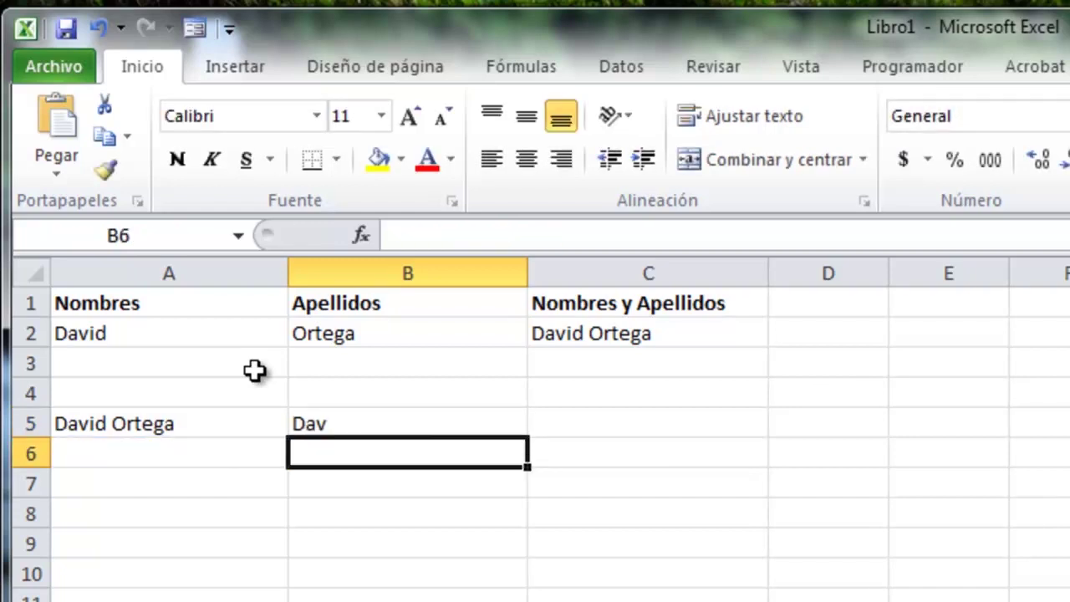
pyautogui.press('Up')
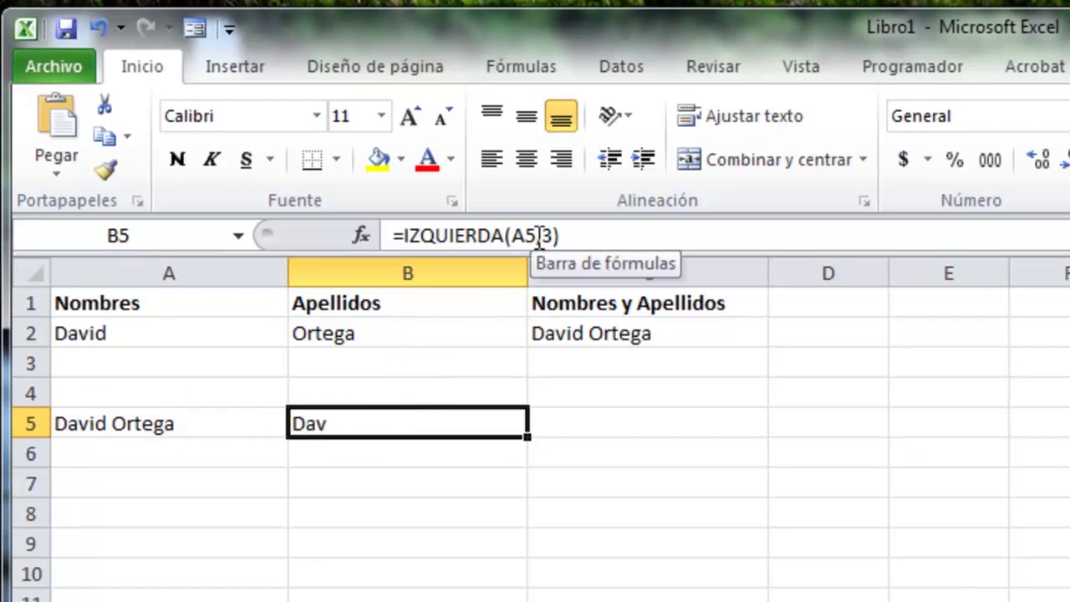
pyautogui.click(192, 426)
pyautogui.click(324, 428)
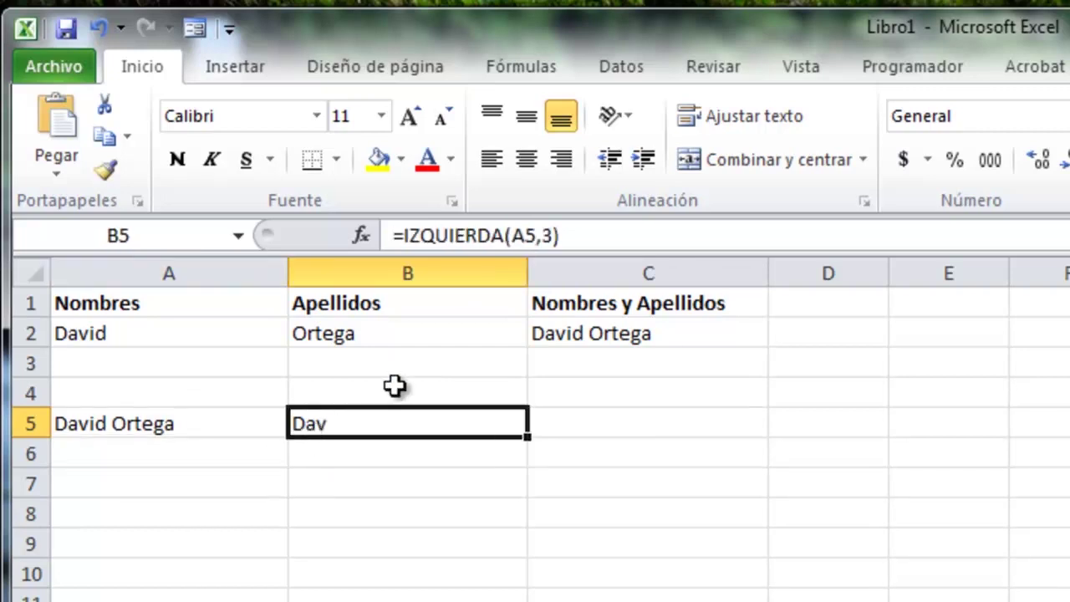
pyautogui.click(542, 237)
pyautogui.press('Delete')
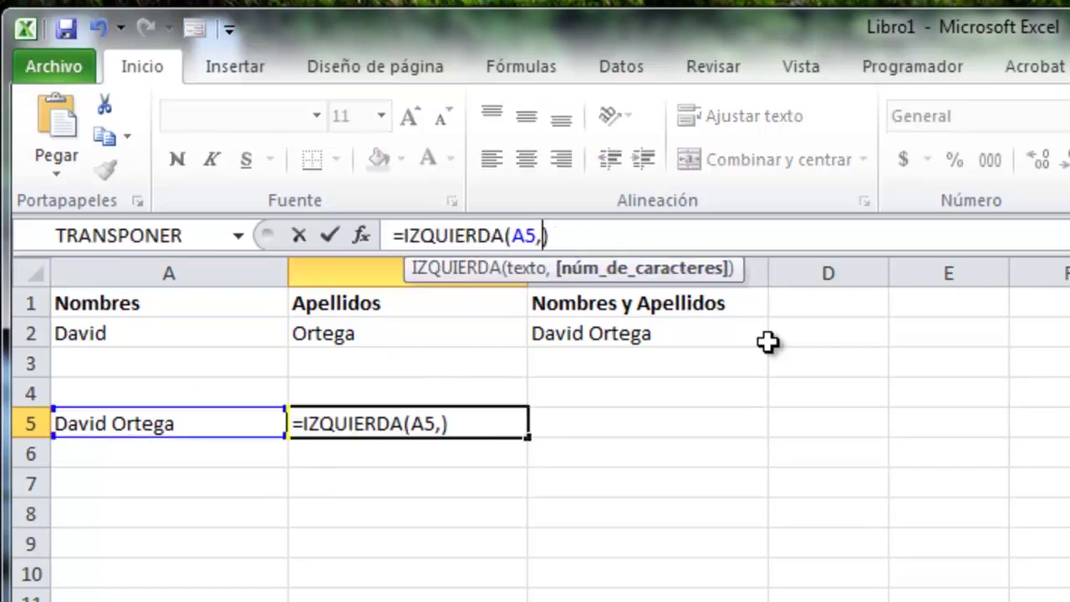
pyautogui.write('5')
pyautogui.press('Return')
pyautogui.press('Left')
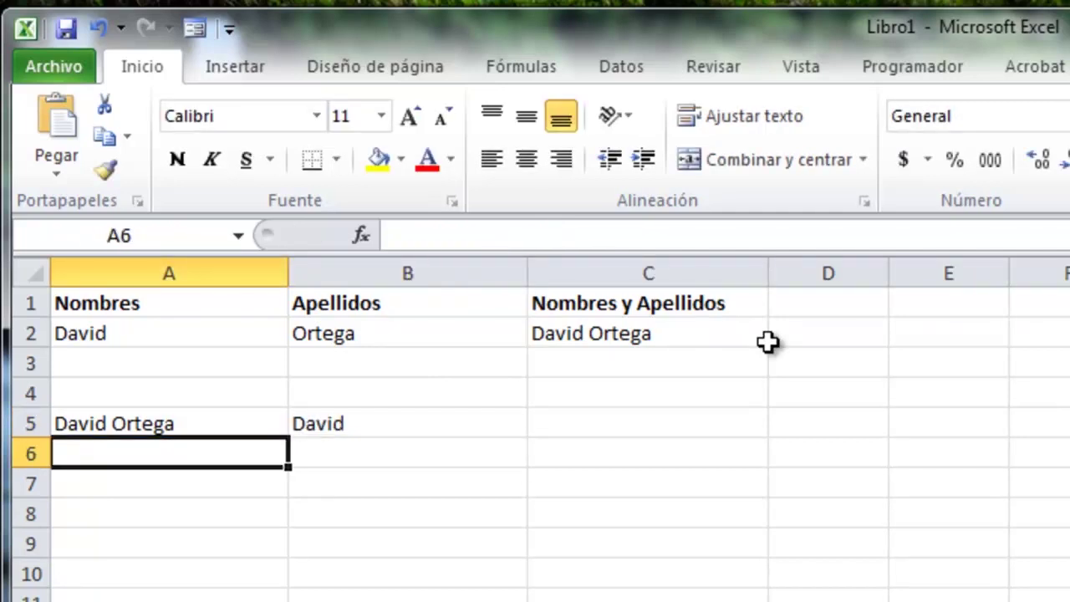
pyautogui.write('Sebastian O')
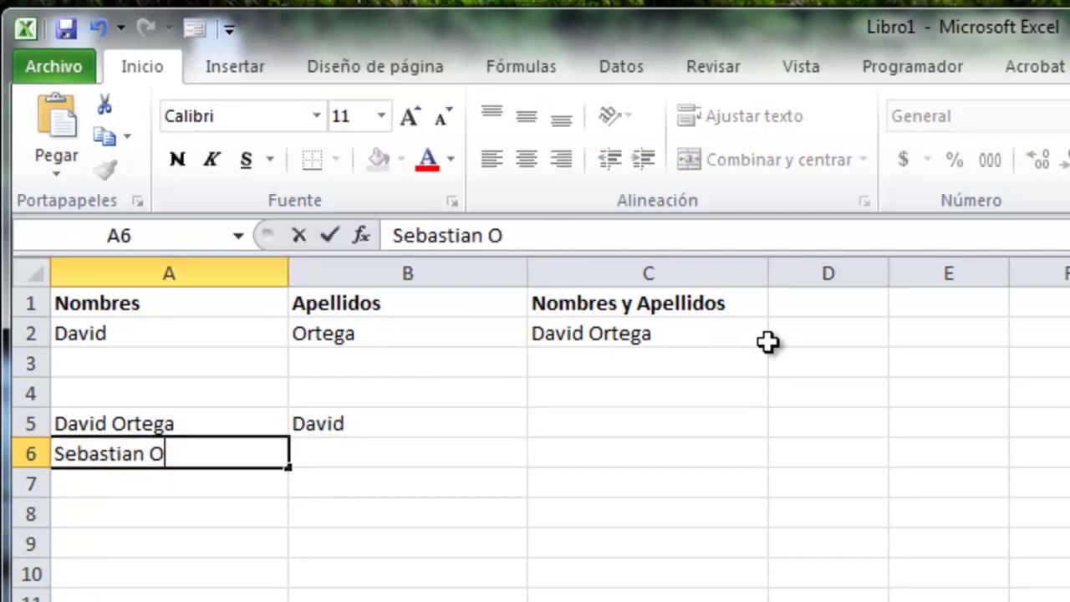
pyautogui.write('rtega')
pyautogui.press('Return')
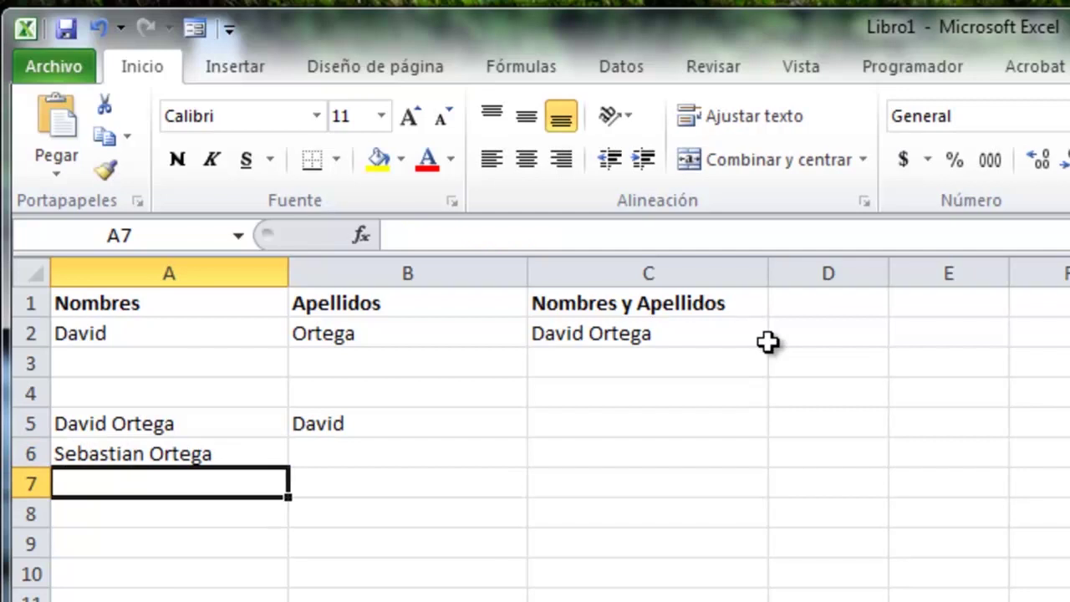
pyautogui.write('Rita Orte')
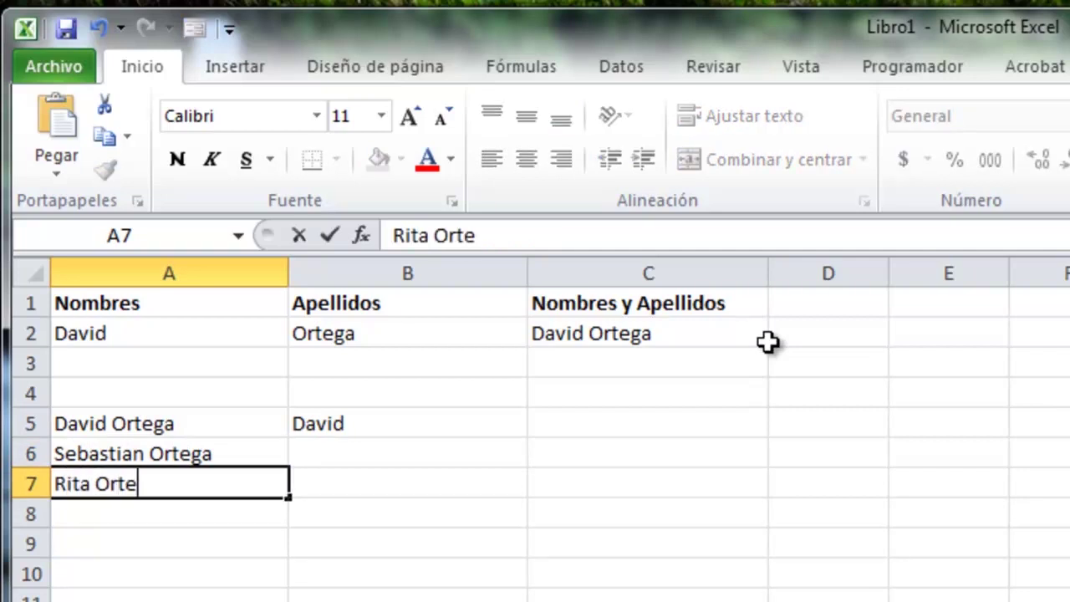
pyautogui.write('ga')
pyautogui.press('Return')
# - Fill the B5 first-name formula down to B7 and check the copies in B6 and B7
pyautogui.press('Up')
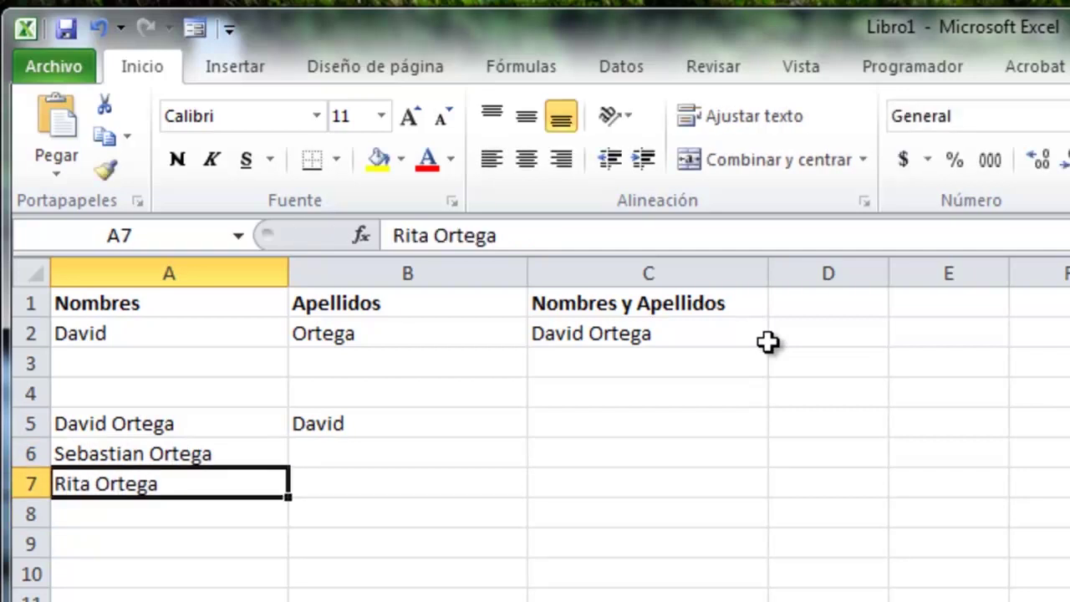
pyautogui.click(471, 418)
pyautogui.moveTo(526, 440); pyautogui.dragTo(518, 502)
pyautogui.click(436, 455)
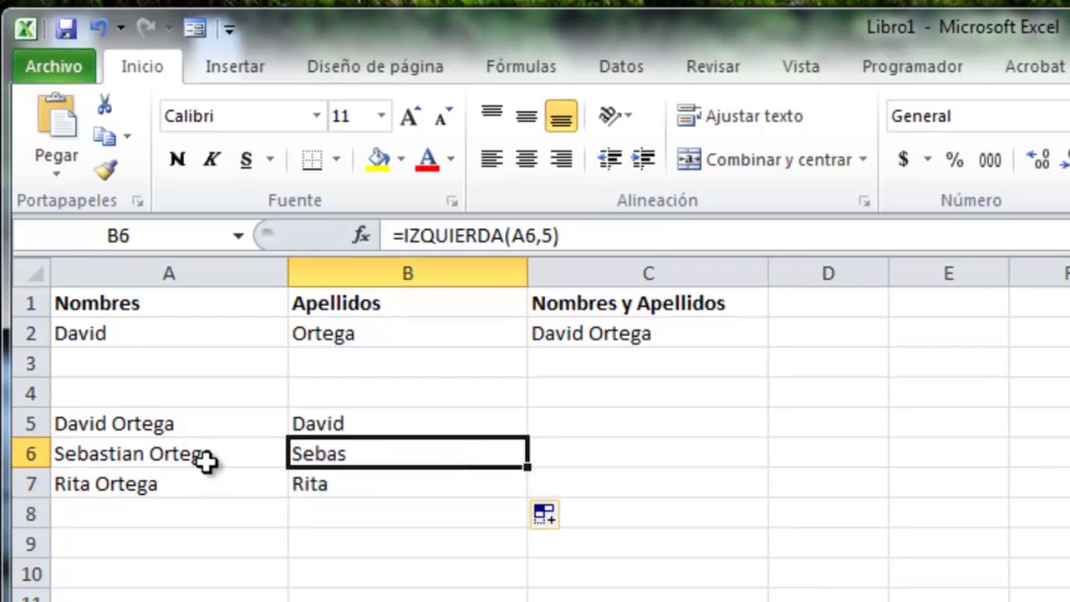
pyautogui.click(342, 480)
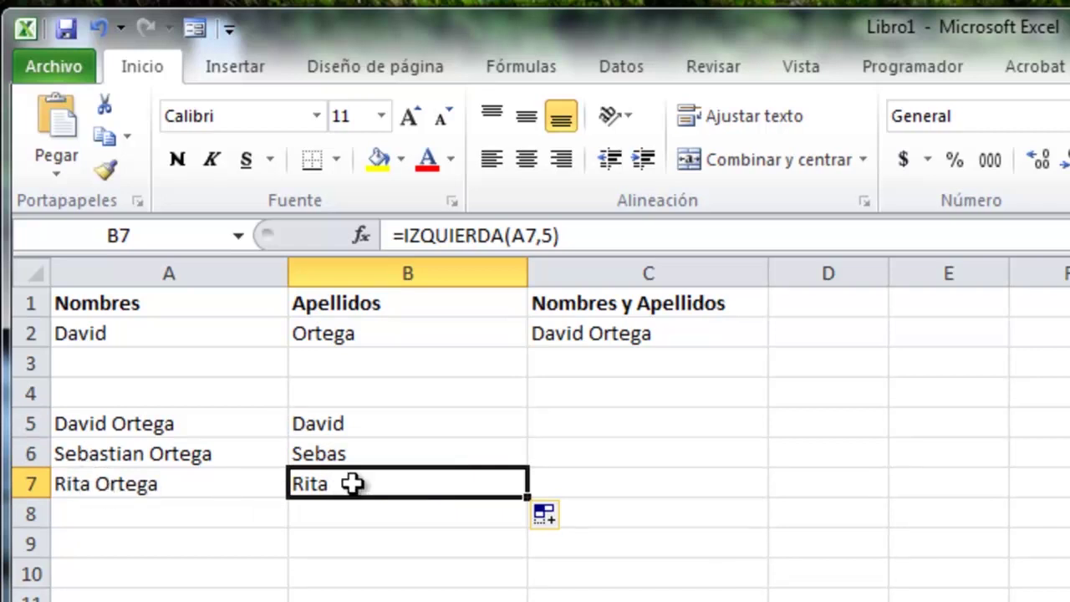
pyautogui.click(366, 458)
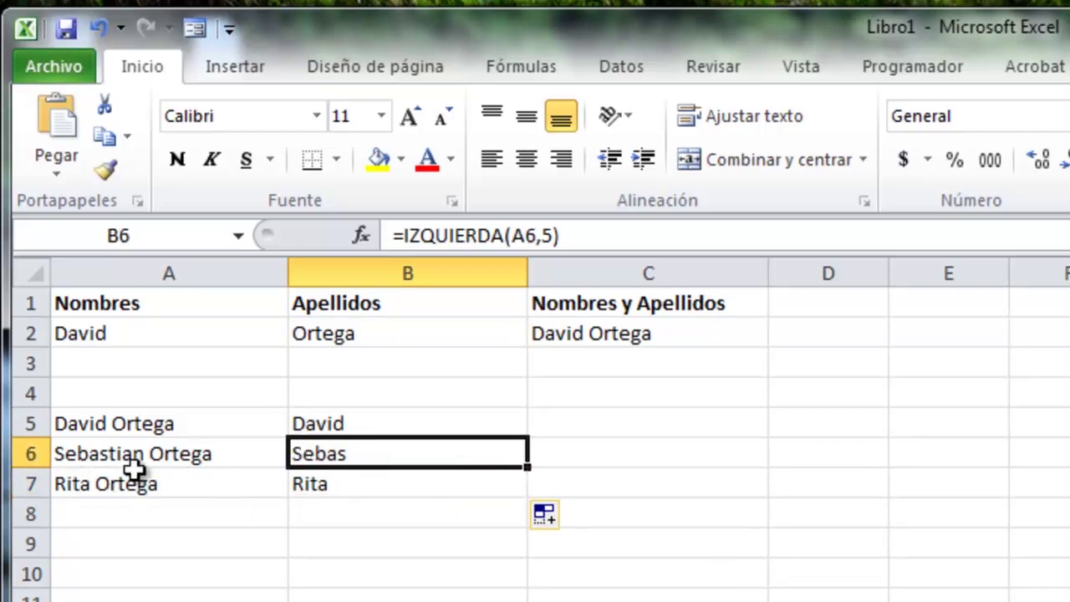
pyautogui.click(186, 485)
pyautogui.write('Anamar')
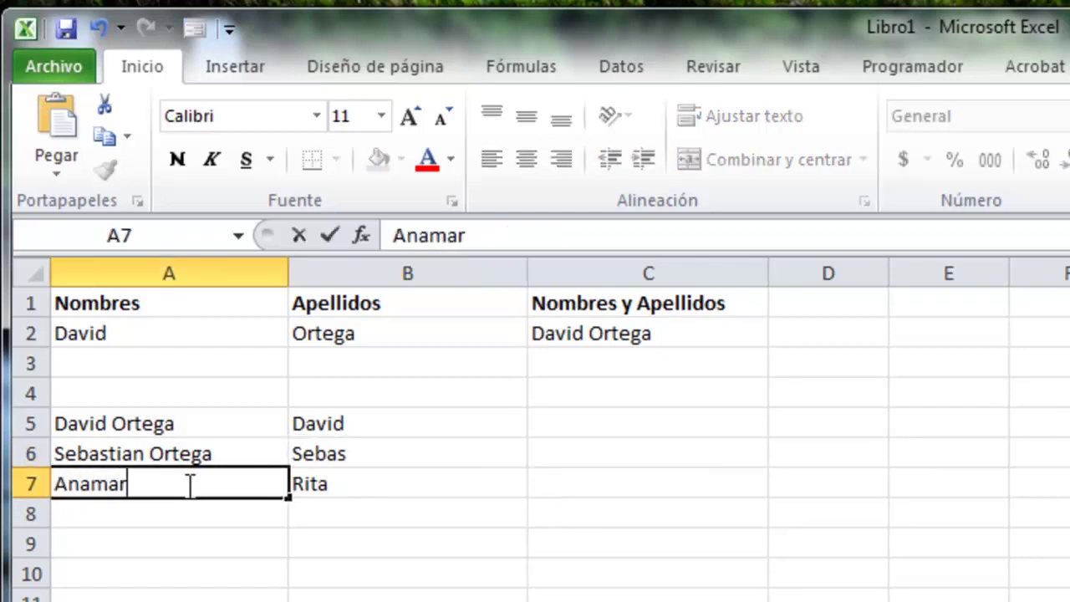
pyautogui.write('ia Izquierdo')
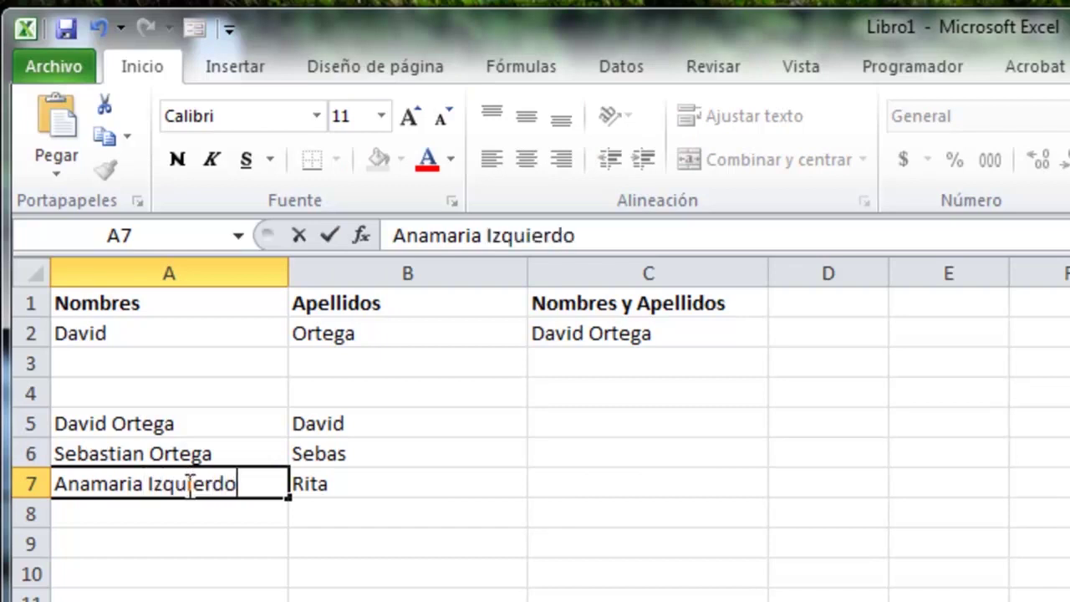
pyautogui.press('Return')
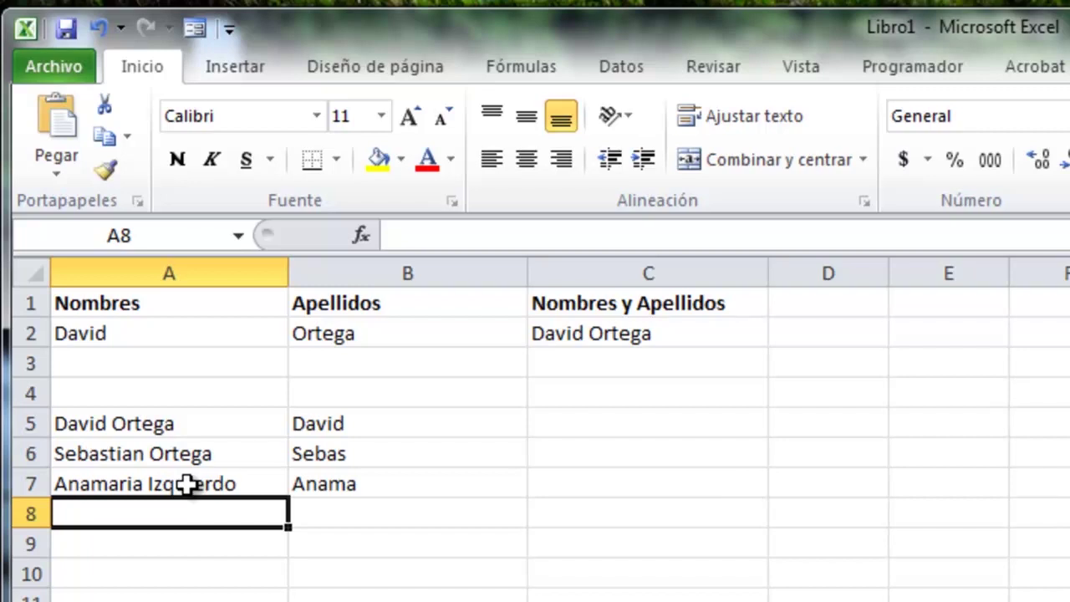
pyautogui.press('Up')
pyautogui.press('Up')
pyautogui.press('Right')
pyautogui.press('Up')
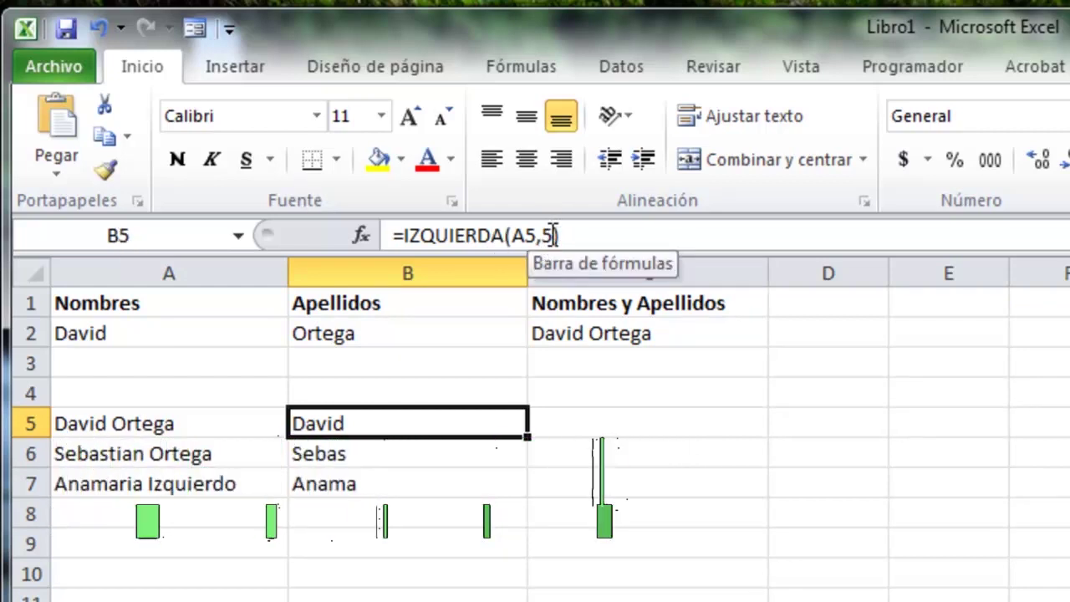
pyautogui.moveTo(81, 421); pyautogui.dragTo(143, 484)
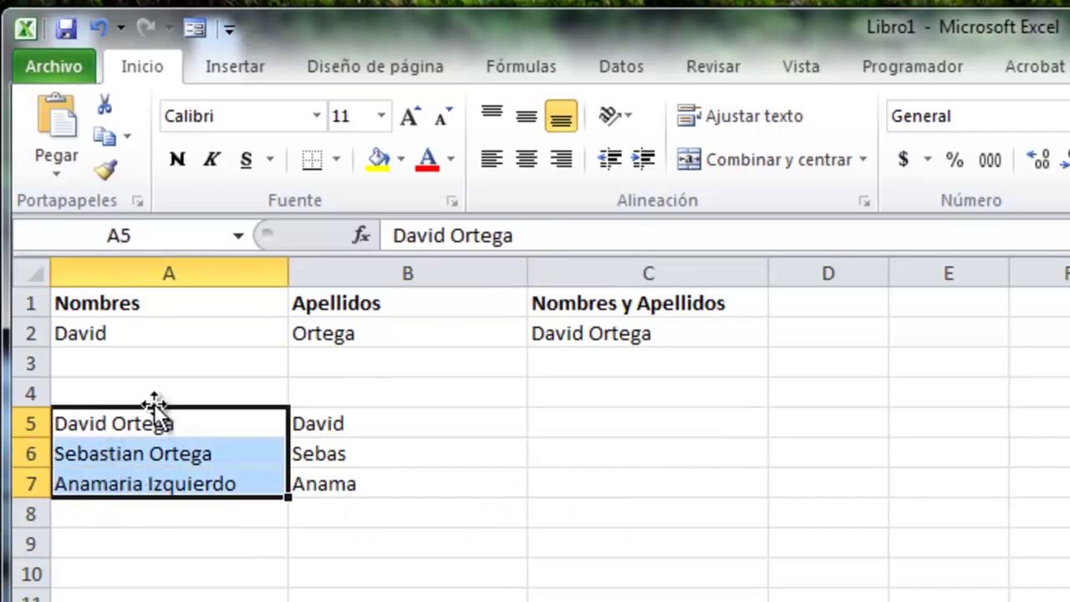
pyautogui.click(122, 418)
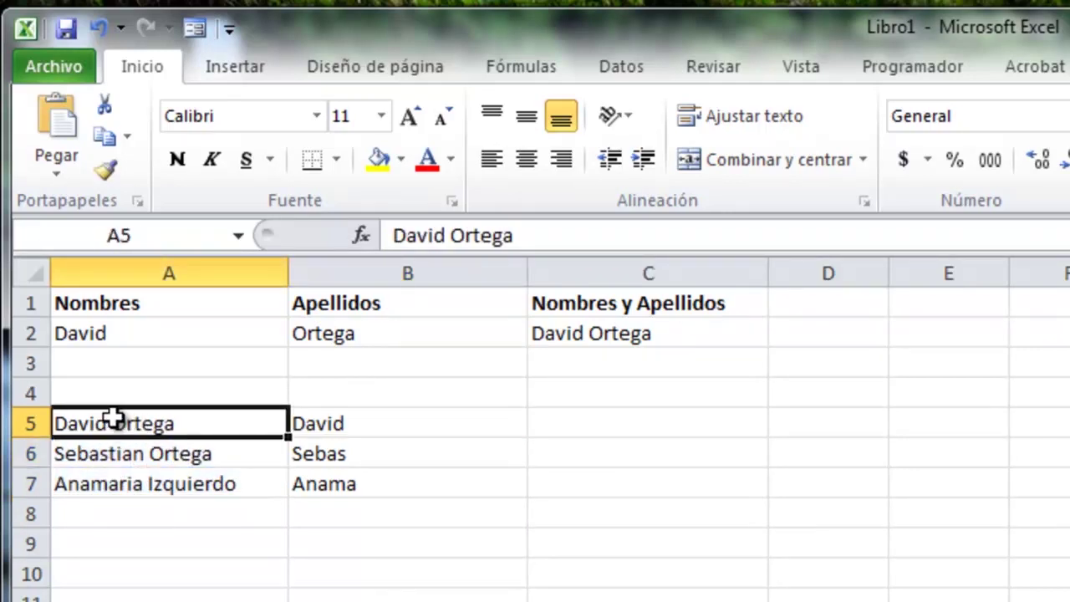
pyautogui.click(163, 454)
pyautogui.click(167, 484)
pyautogui.click(114, 429)
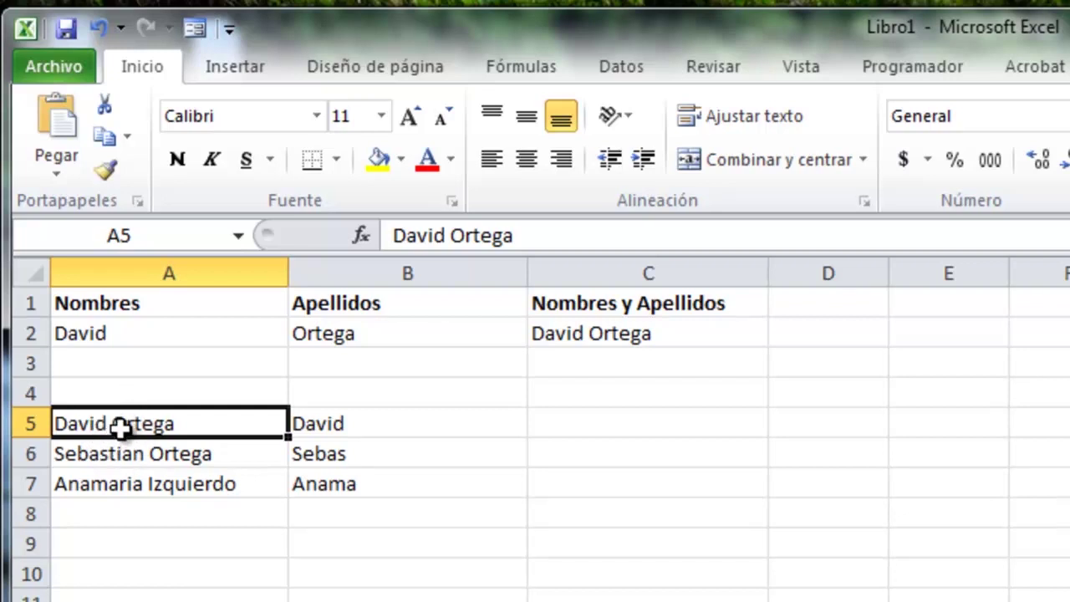
pyautogui.click(354, 421)
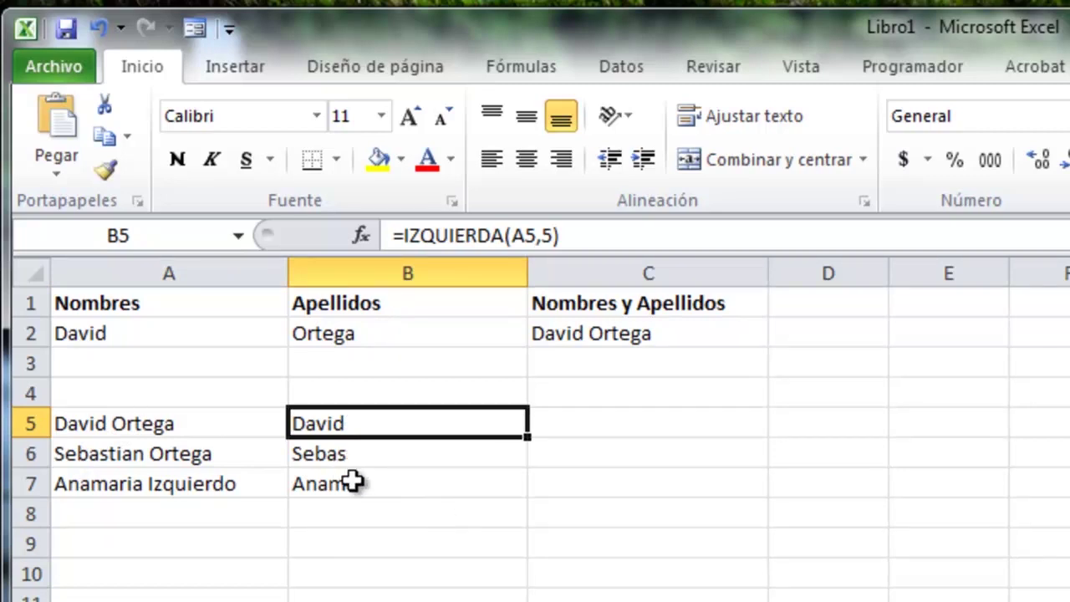
pyautogui.click(360, 553)
# - Enter =ENCONTRAR("d",A5) in B9
pyautogui.write('=encontr')
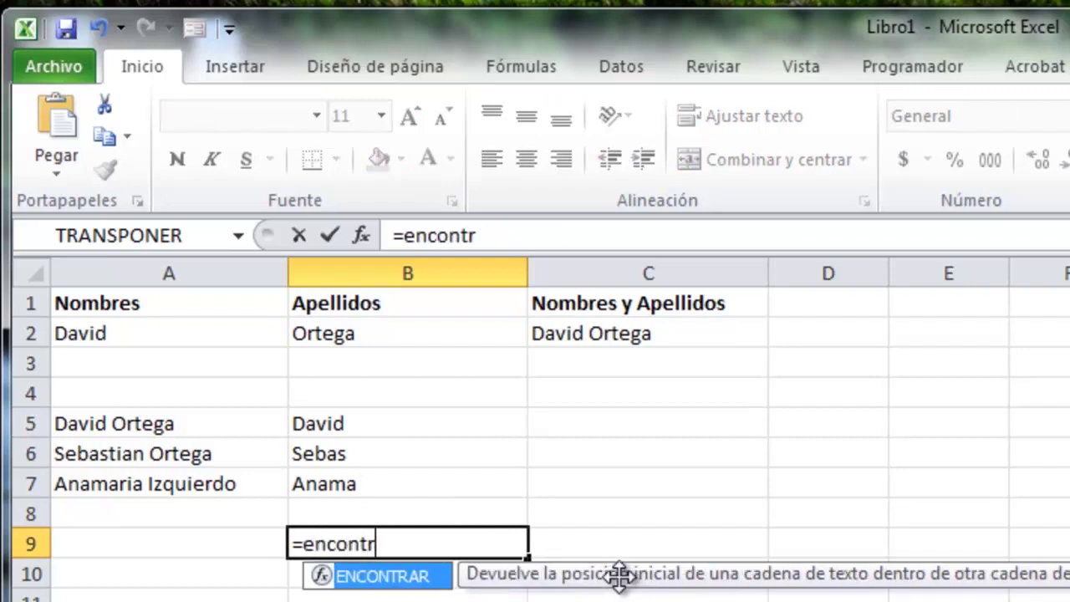
pyautogui.press('Tab')
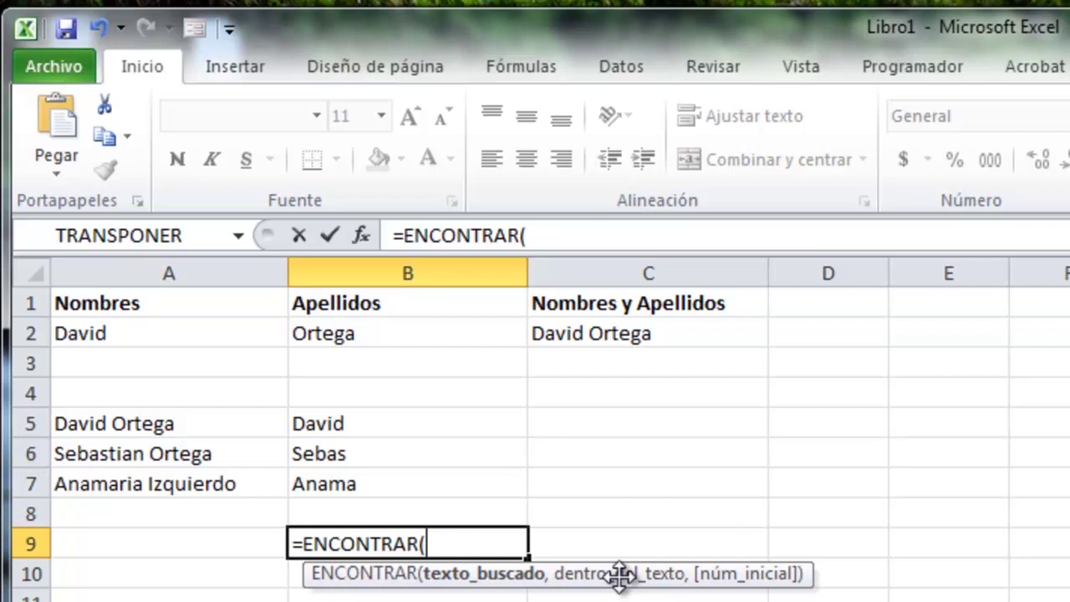
pyautogui.write('"d"')
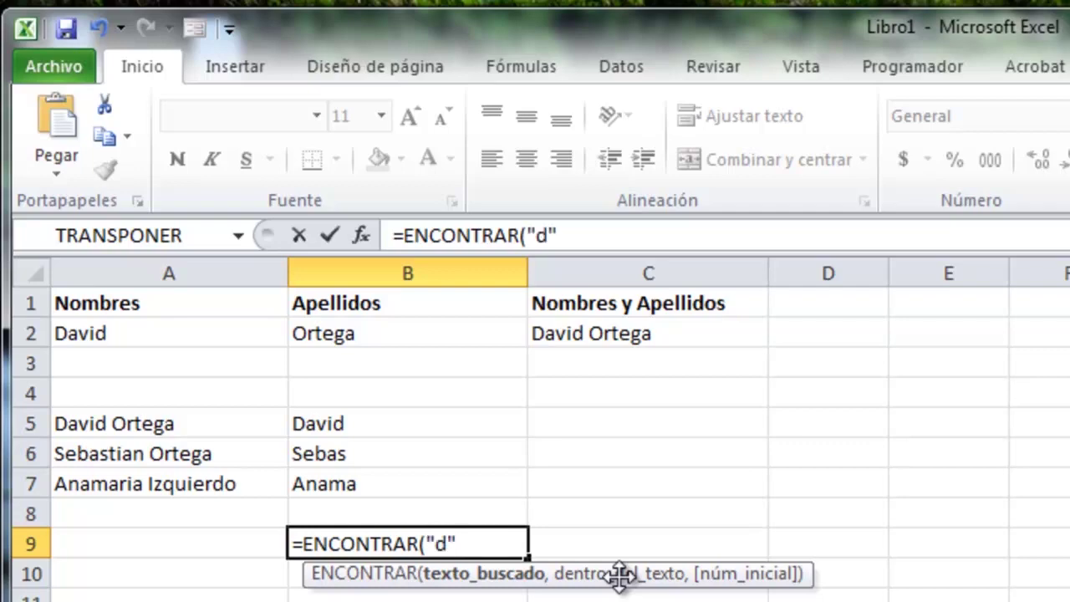
pyautogui.write(',')
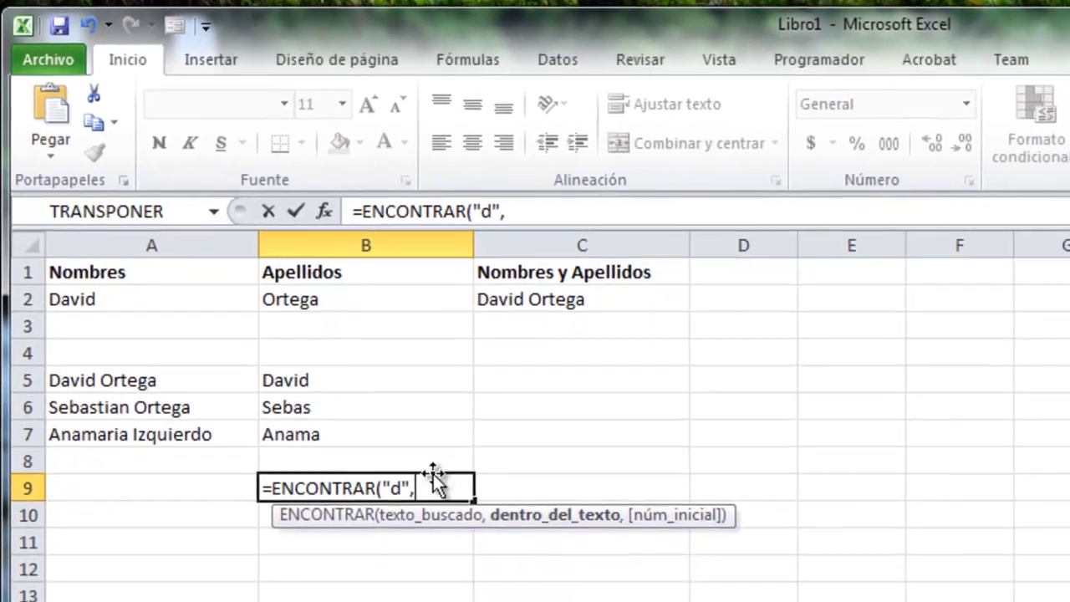
pyautogui.click(158, 371)
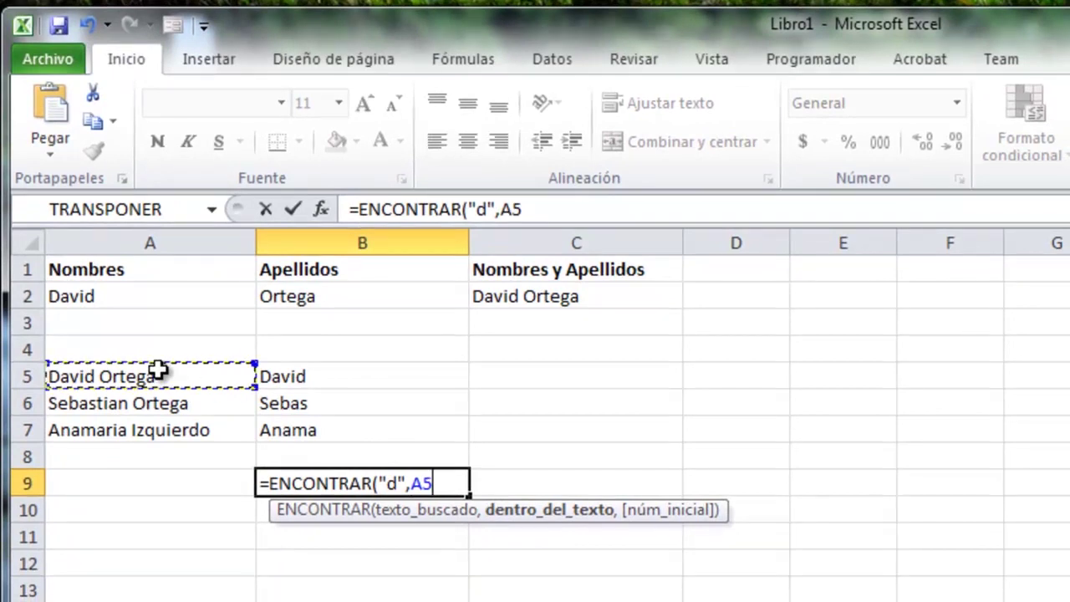
pyautogui.write(')')
pyautogui.press('Return')
# - Change the letter searched in B9 to O, returning 7
pyautogui.press('Up')
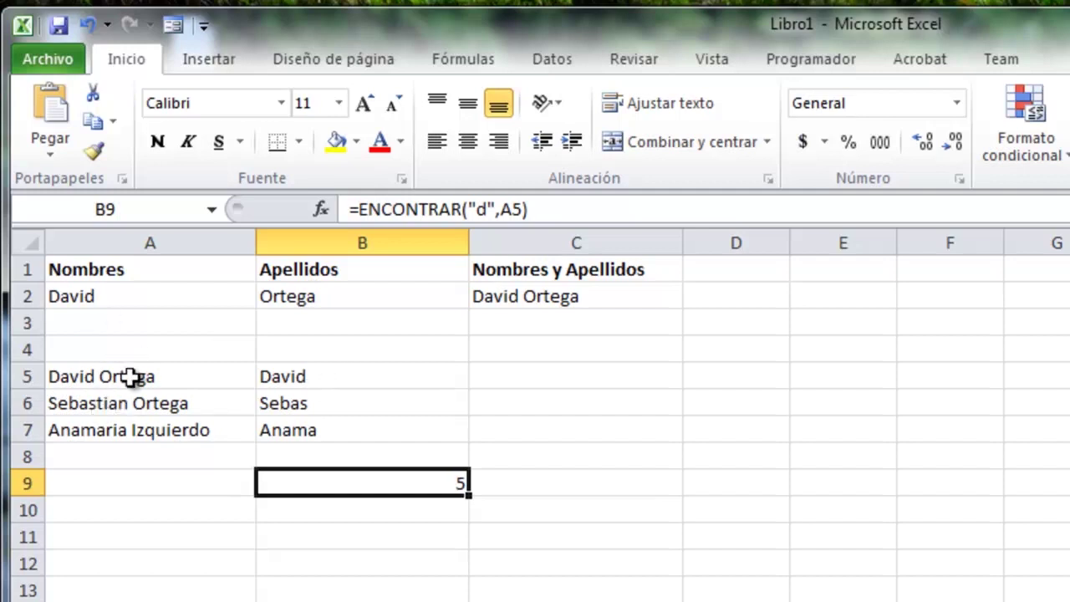
pyautogui.click(488, 211)
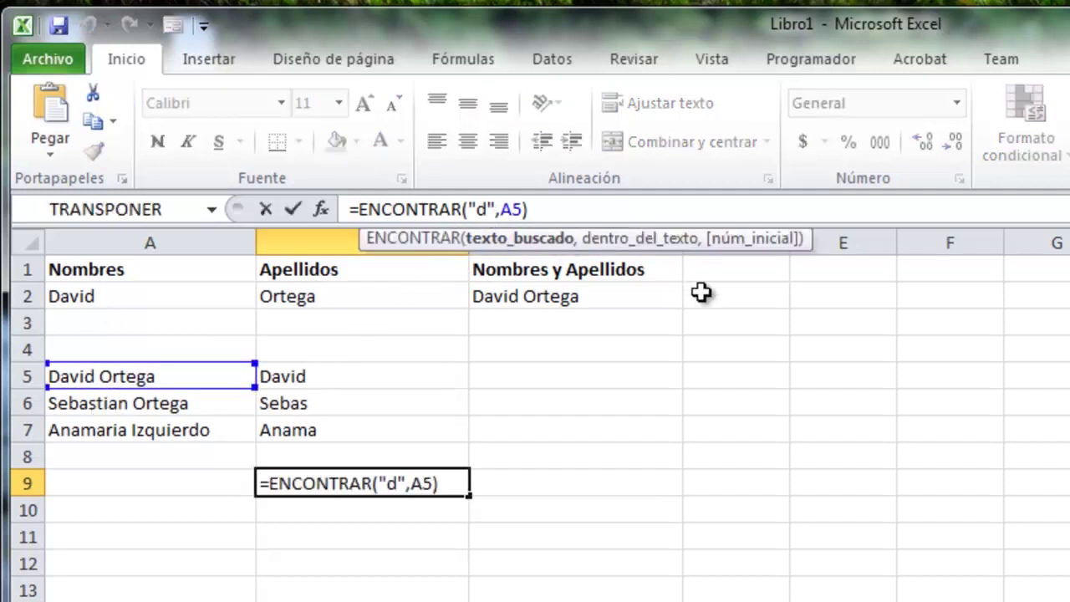
pyautogui.press('BackSpace')
pyautogui.write('o')
pyautogui.press('BackSpace')
pyautogui.write('O')
pyautogui.press('Return')
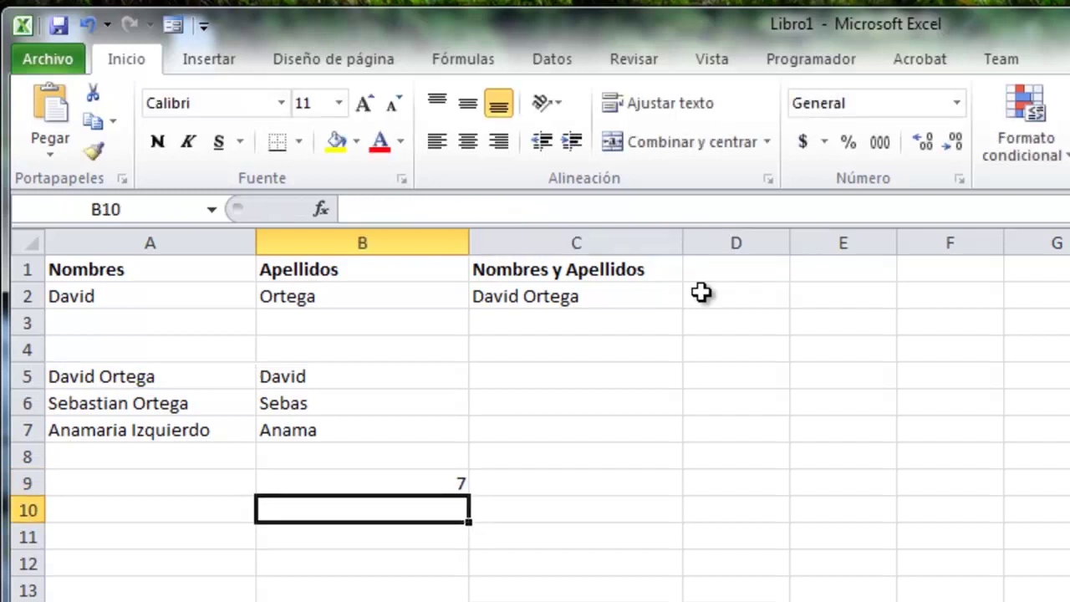
# - Search for the letter a in B9 (returns 2), then delete the B9 test formula
pyautogui.click(459, 487)
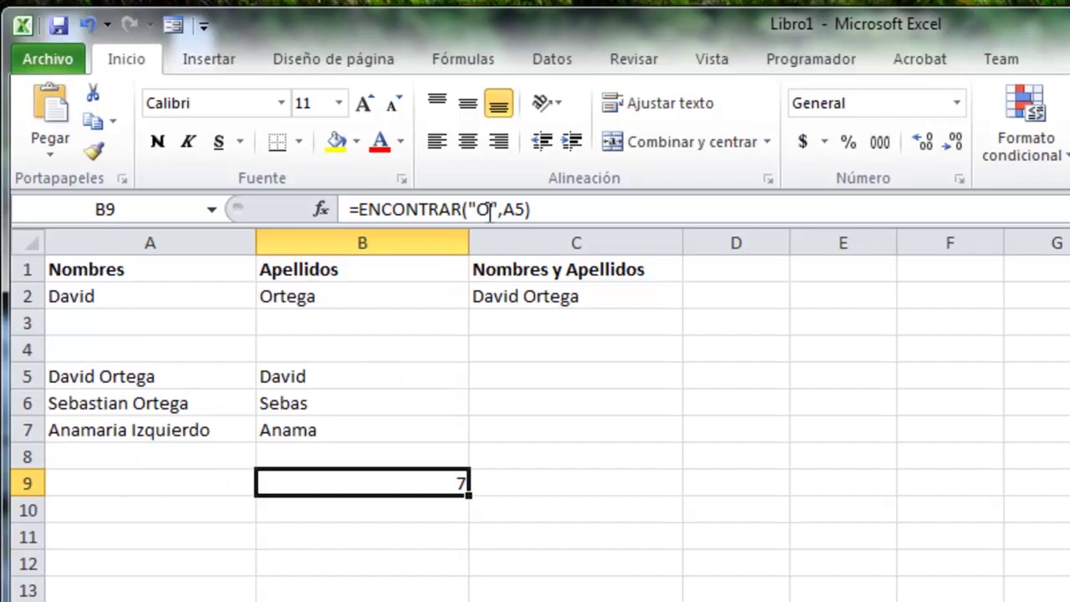
pyautogui.click(517, 209)
pyautogui.press('Left')
pyautogui.press('Return')
pyautogui.click(423, 475)
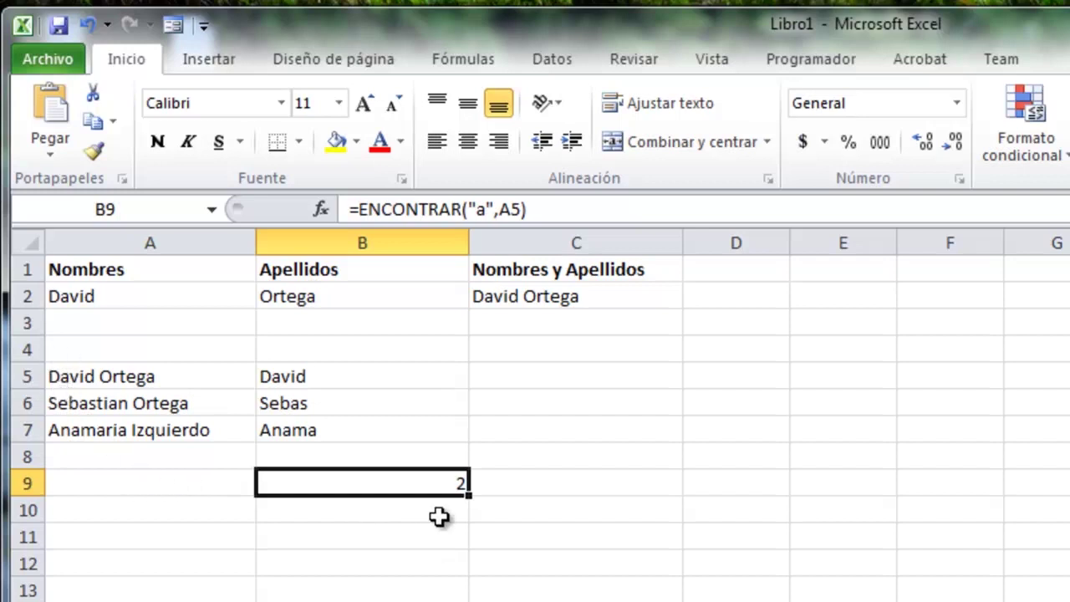
pyautogui.press('Delete')
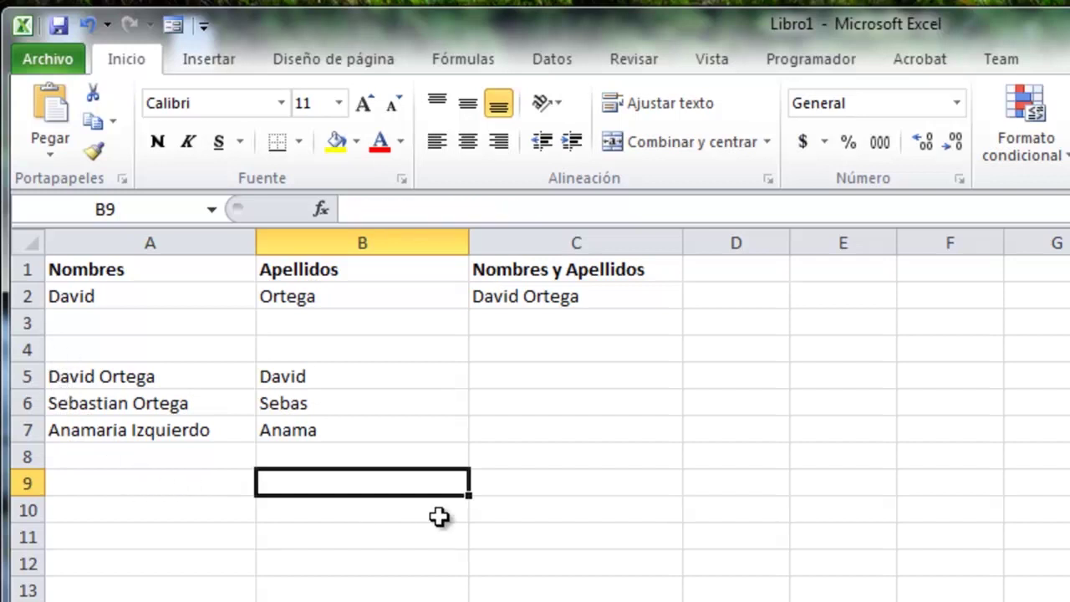
# - Replace B5's fixed count 5 with ENCONTRAR(" ",A5) inside the IZQUIERDA formula
pyautogui.press('Up')
pyautogui.press('Up')
pyautogui.press('Up')
pyautogui.press('Up')
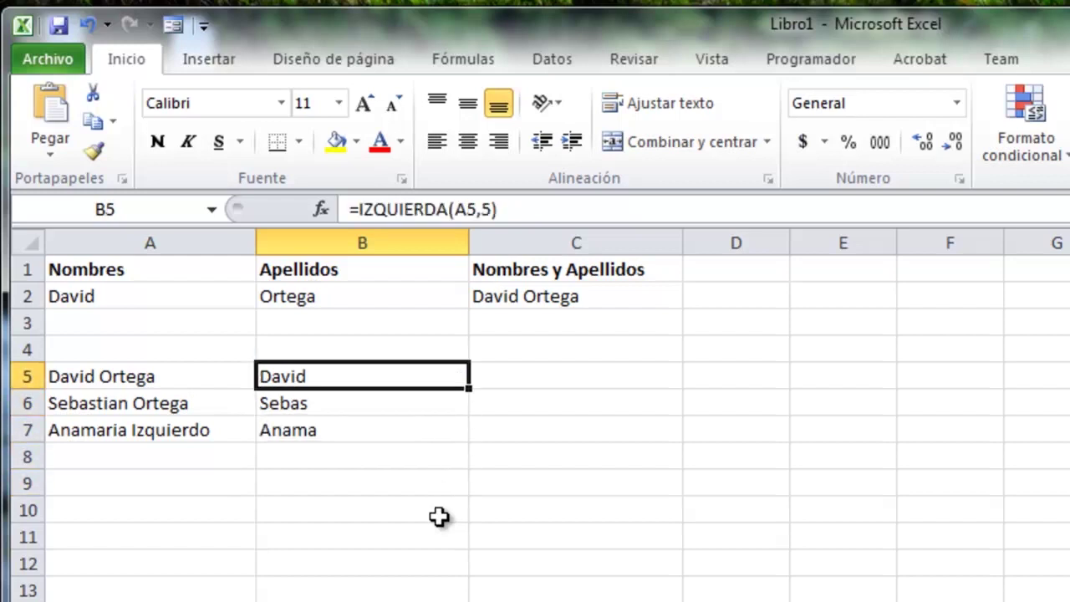
pyautogui.click(493, 210)
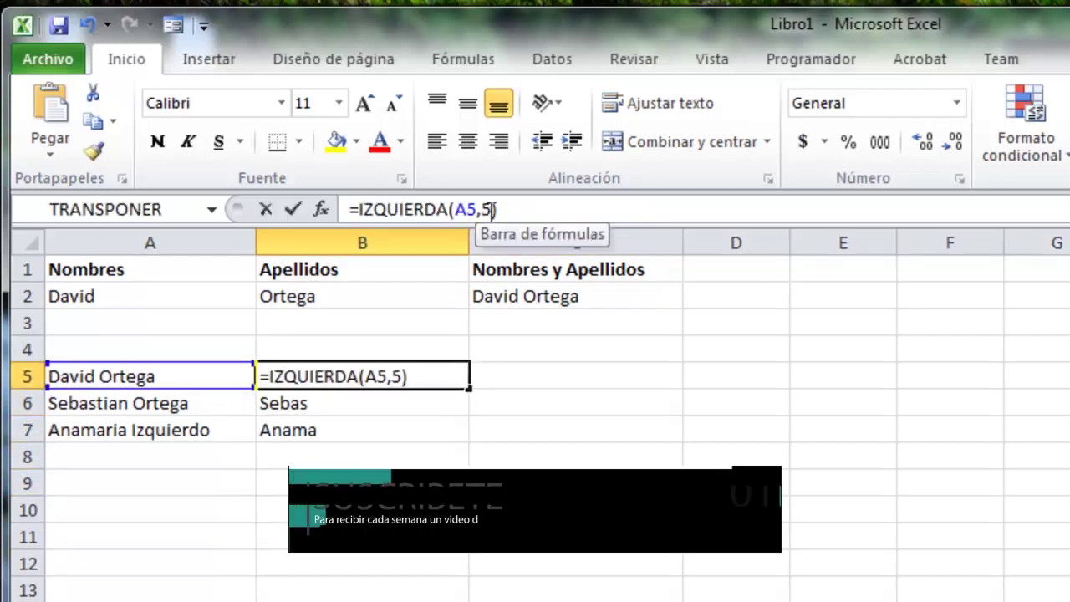
pyautogui.press('BackSpace')
pyautogui.write('encontrar')
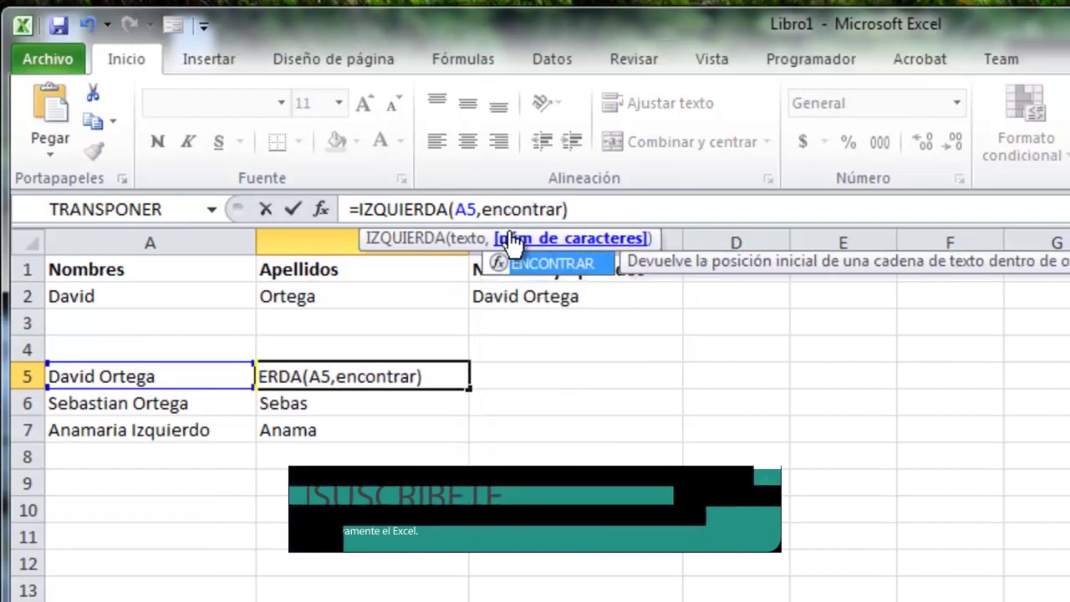
pyautogui.write('(')
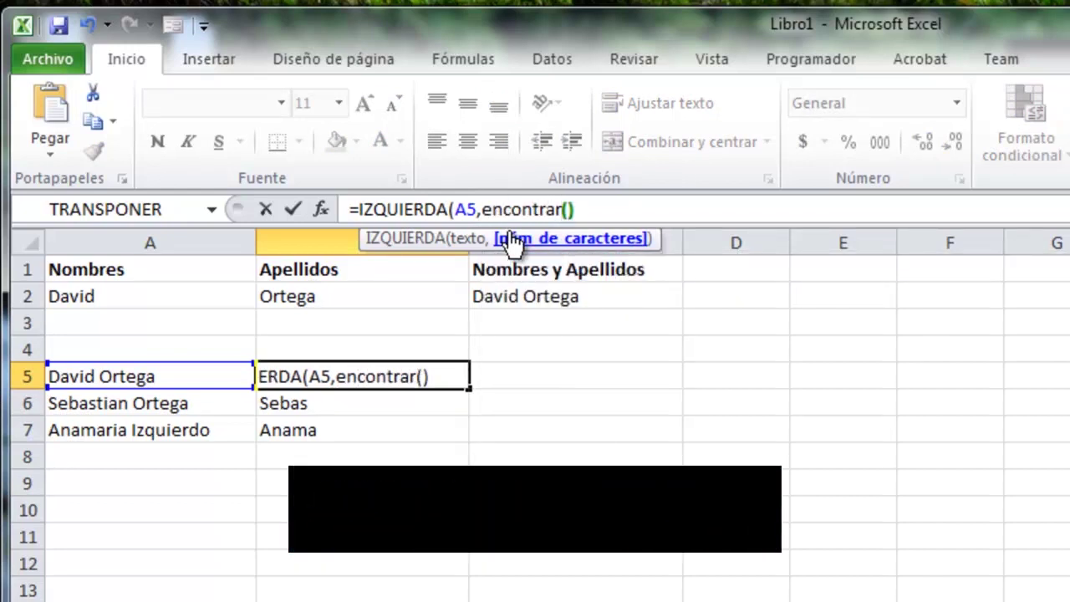
pyautogui.press('Left')
pyautogui.write('" "')
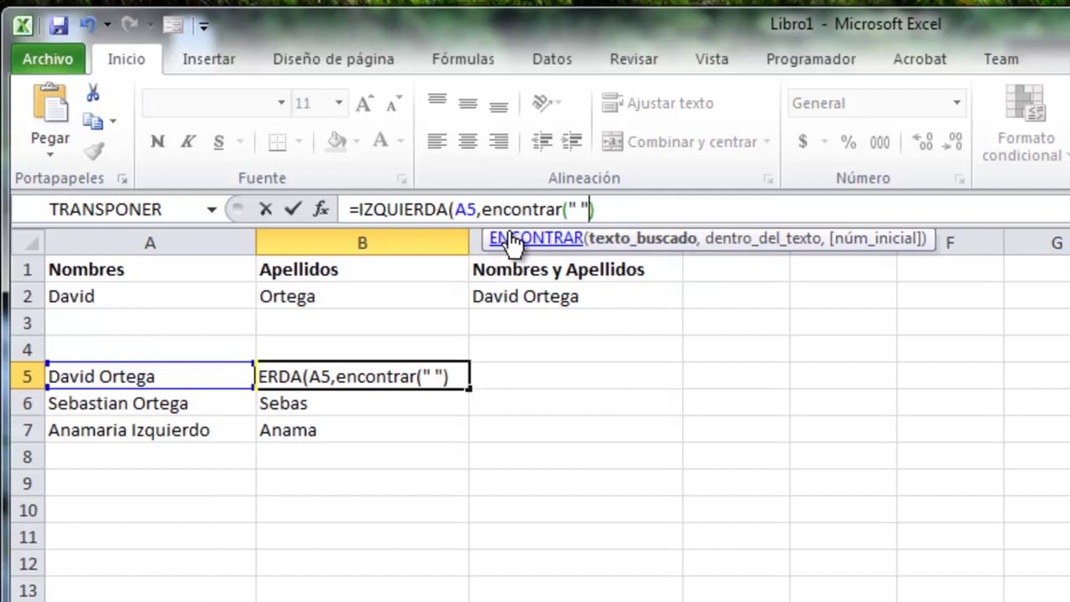
pyautogui.write(',')
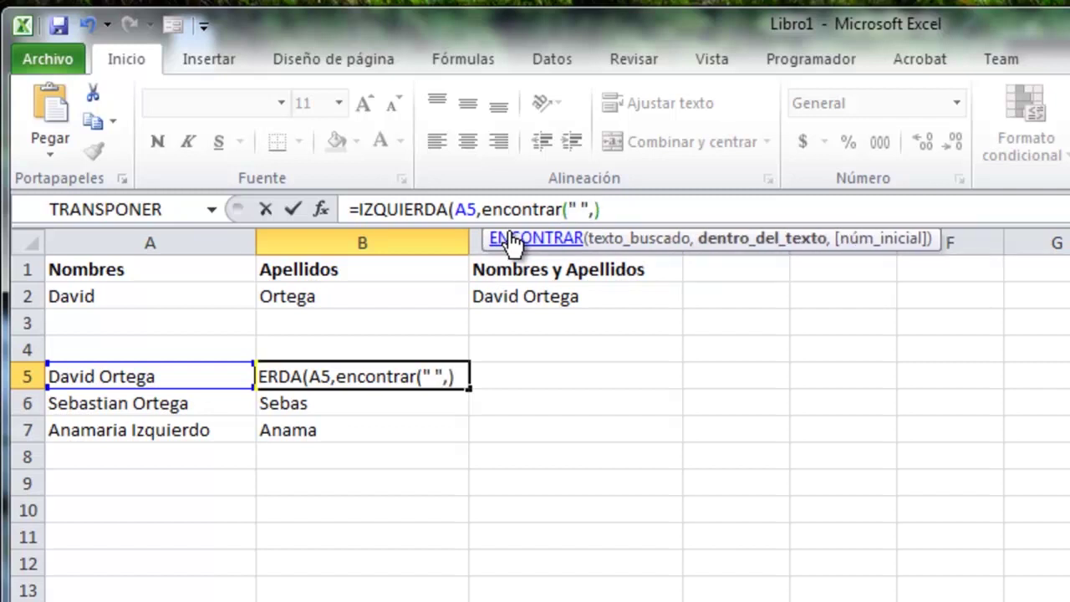
pyautogui.write('a5')
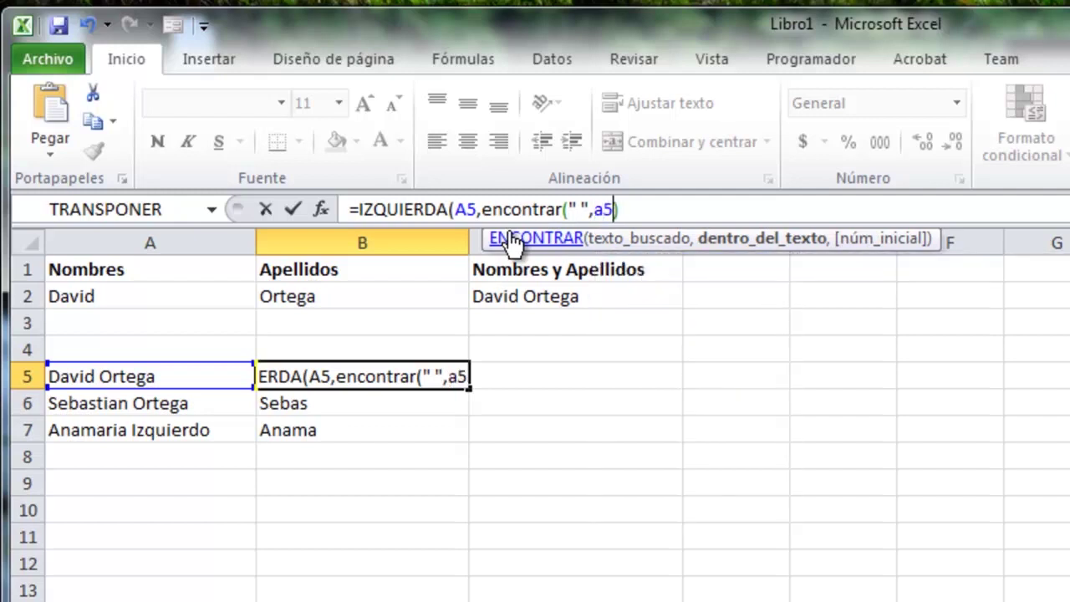
pyautogui.write('))')
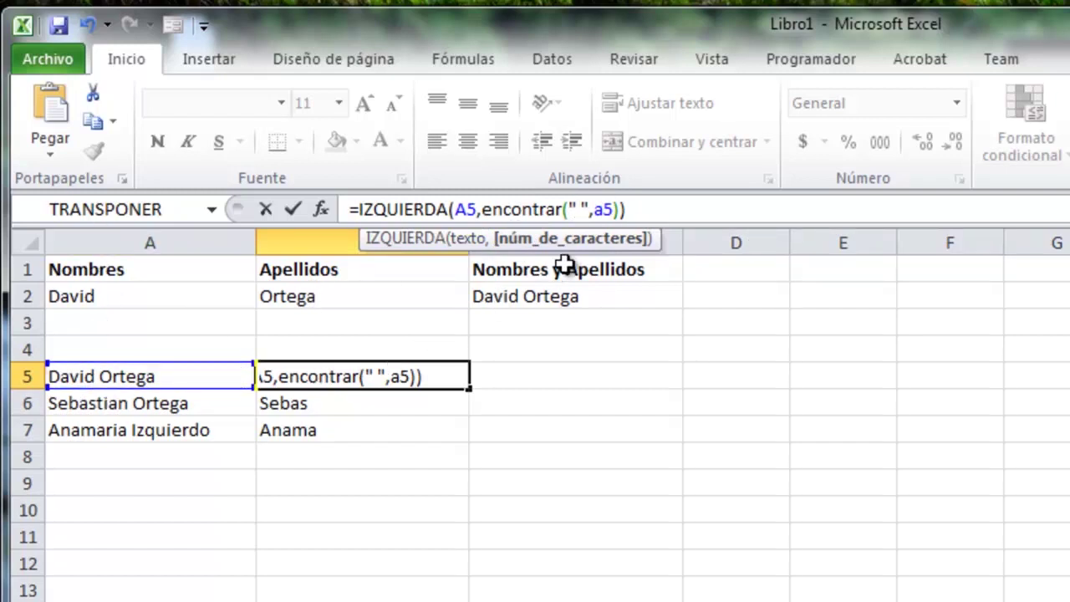
pyautogui.press('Return')
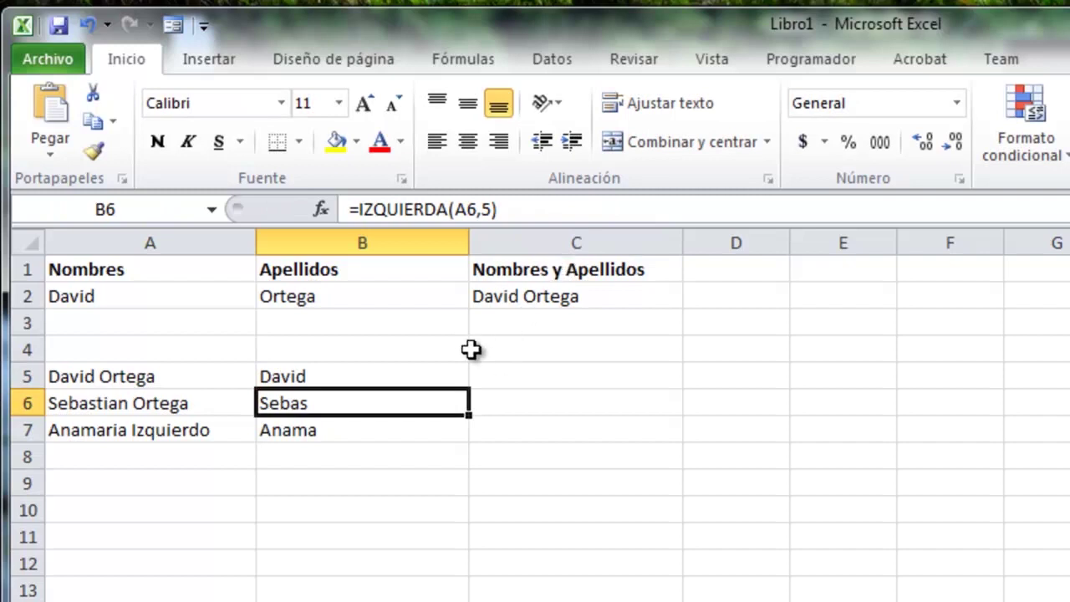
# - Fill the space-based IZQUIERDA formula from B5 down to B7 and verify B6 and B7
pyautogui.click(438, 375)
pyautogui.moveTo(470, 389); pyautogui.dragTo(468, 442)
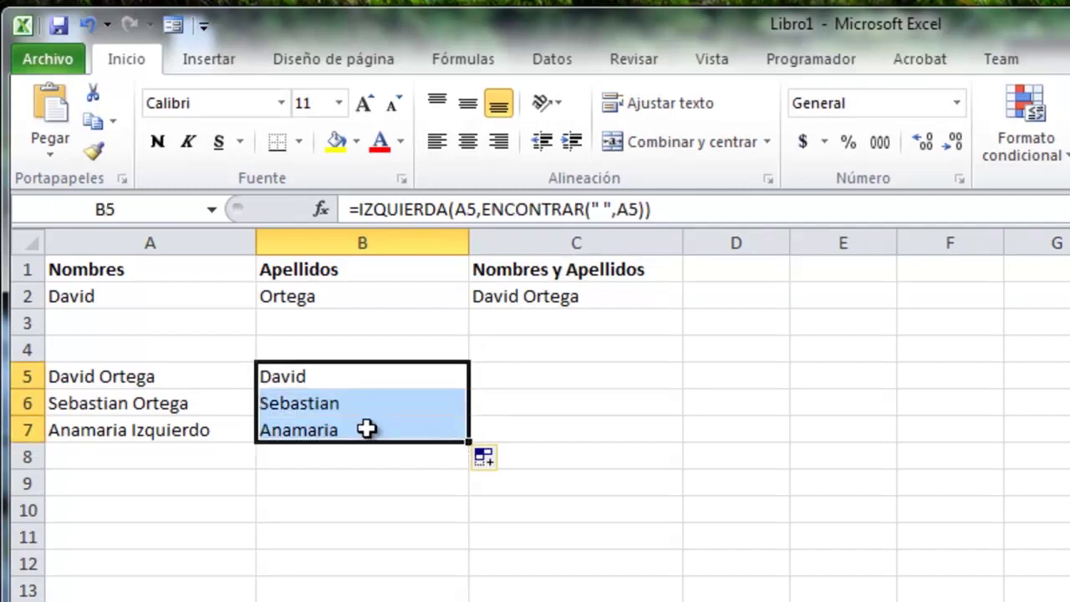
pyautogui.click(351, 406)
pyautogui.click(353, 430)
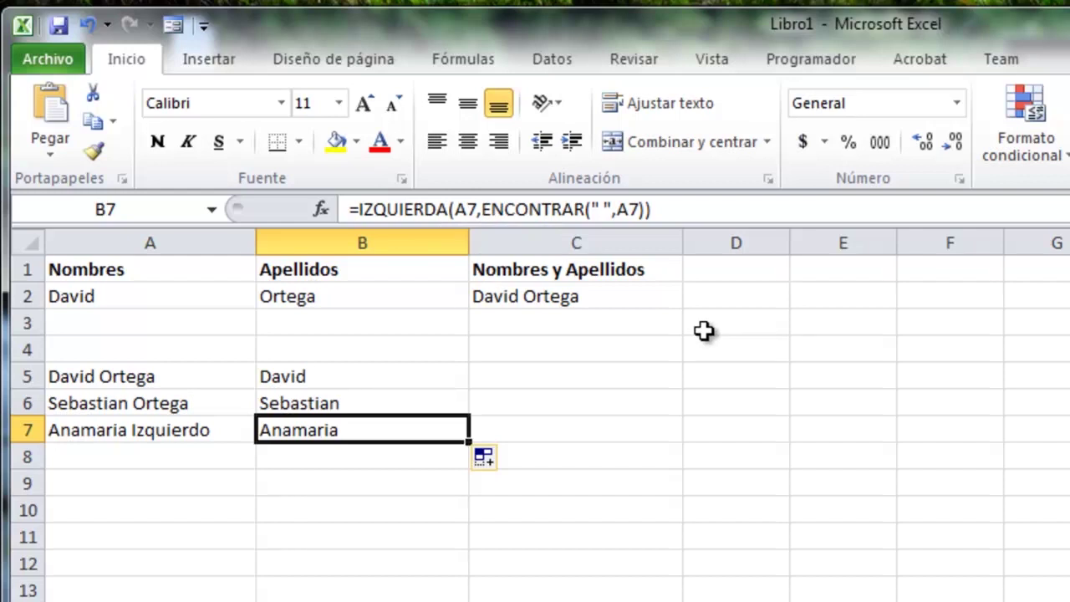
pyautogui.press('Down')
pyautogui.press('Down')
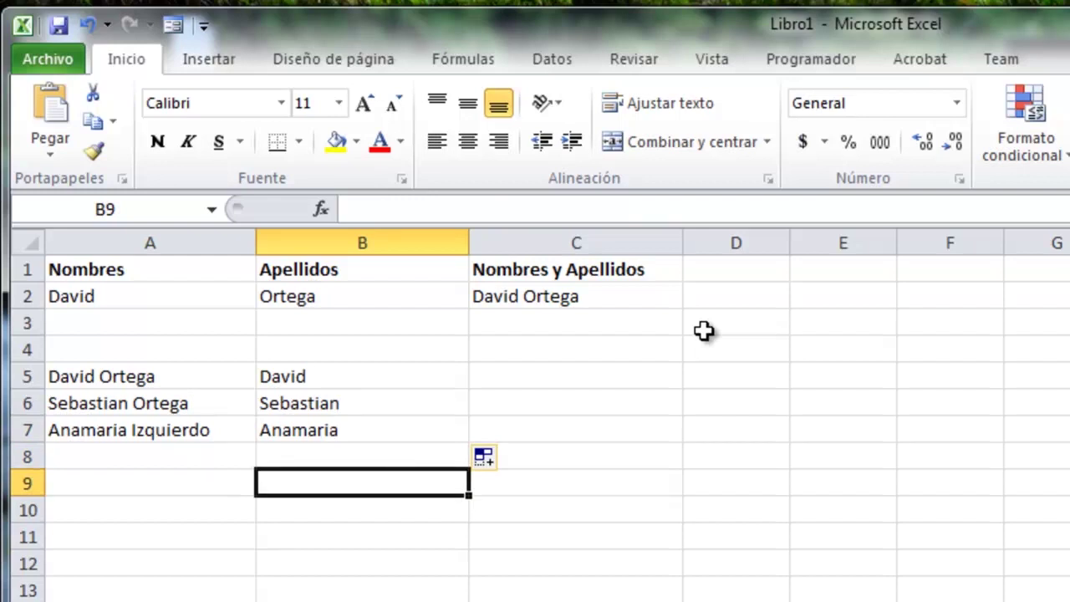
pyautogui.click(325, 375)
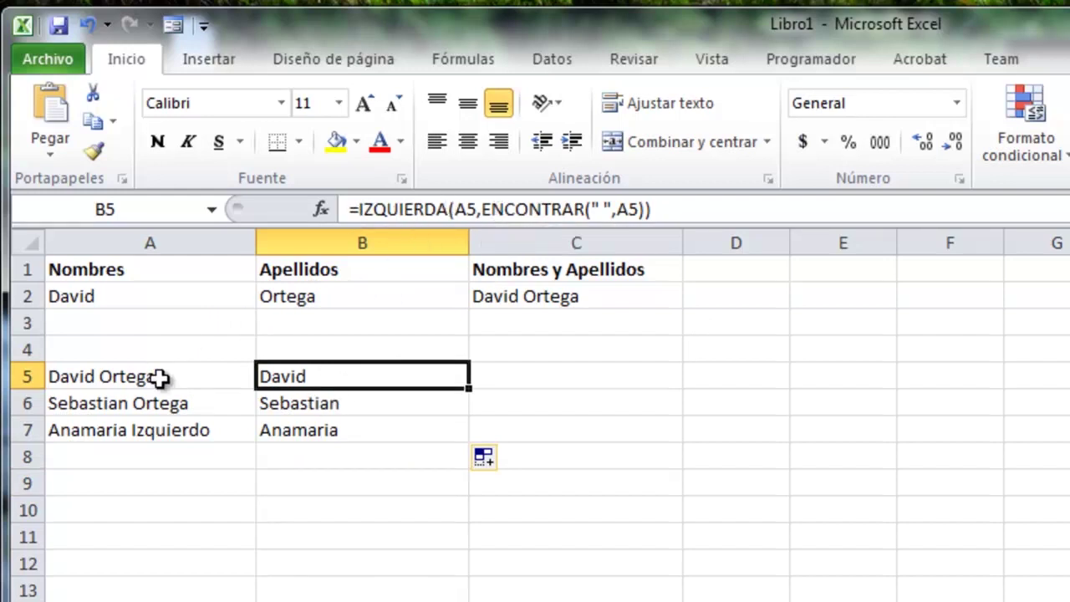
pyautogui.click(318, 507)
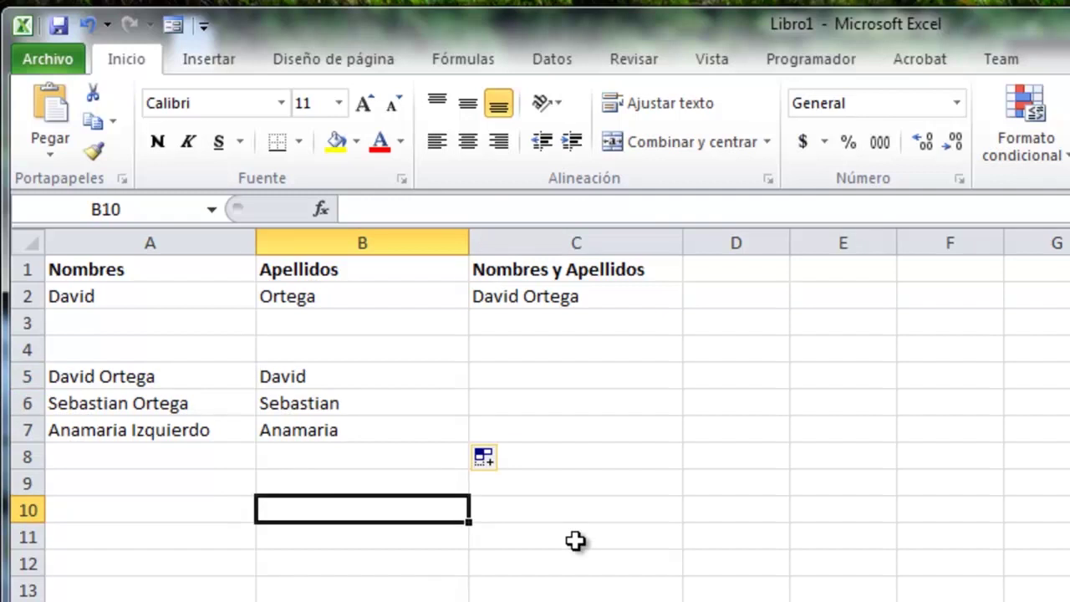
pyautogui.write('=derecha')
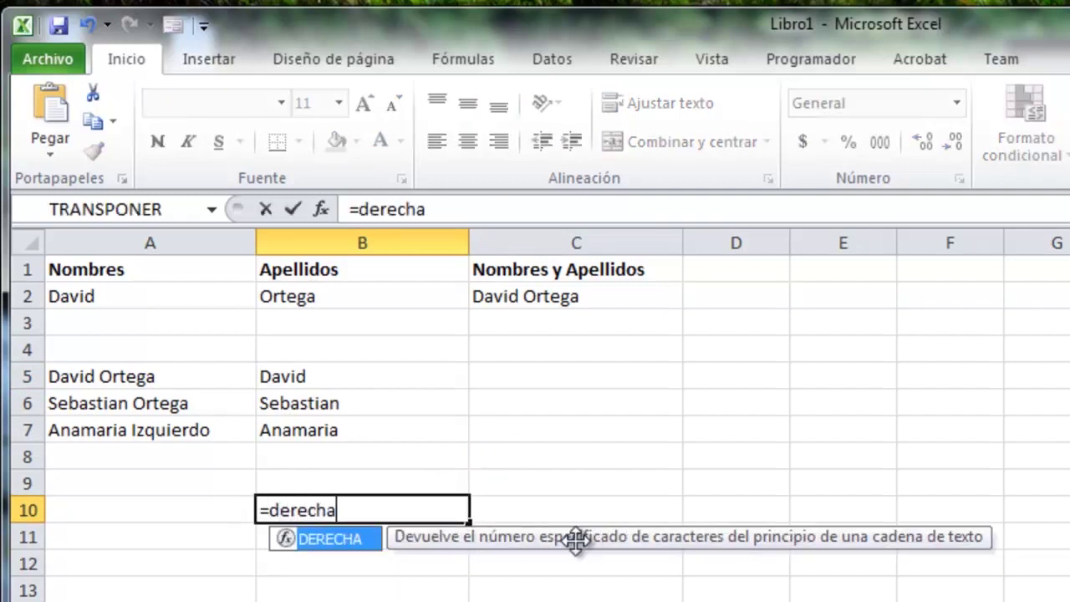
pyautogui.press('Tab')
pyautogui.write('(')
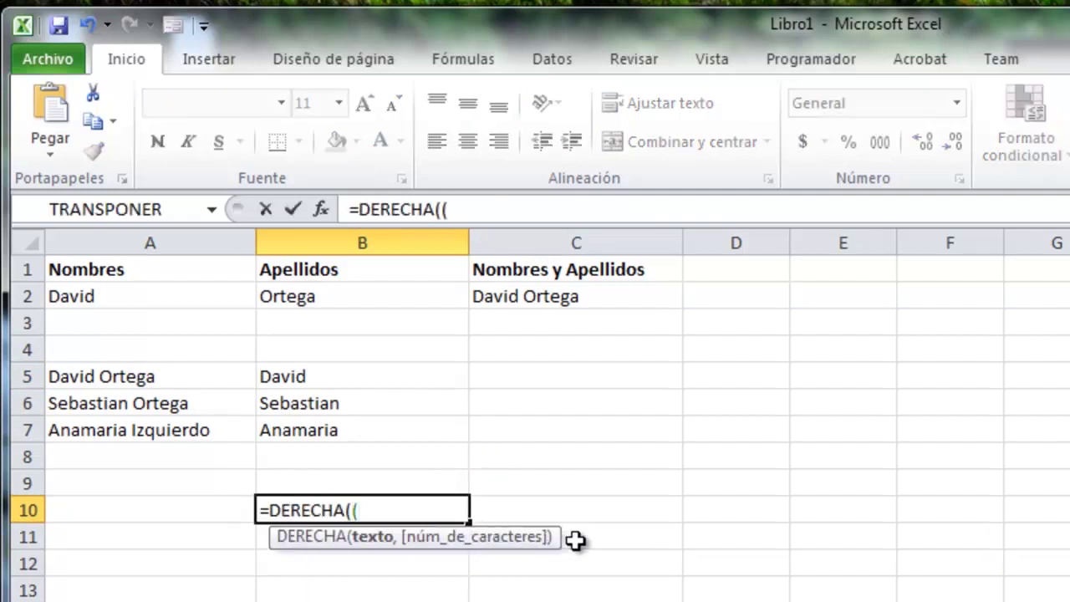
pyautogui.press('BackSpace')
pyautogui.click(204, 378)
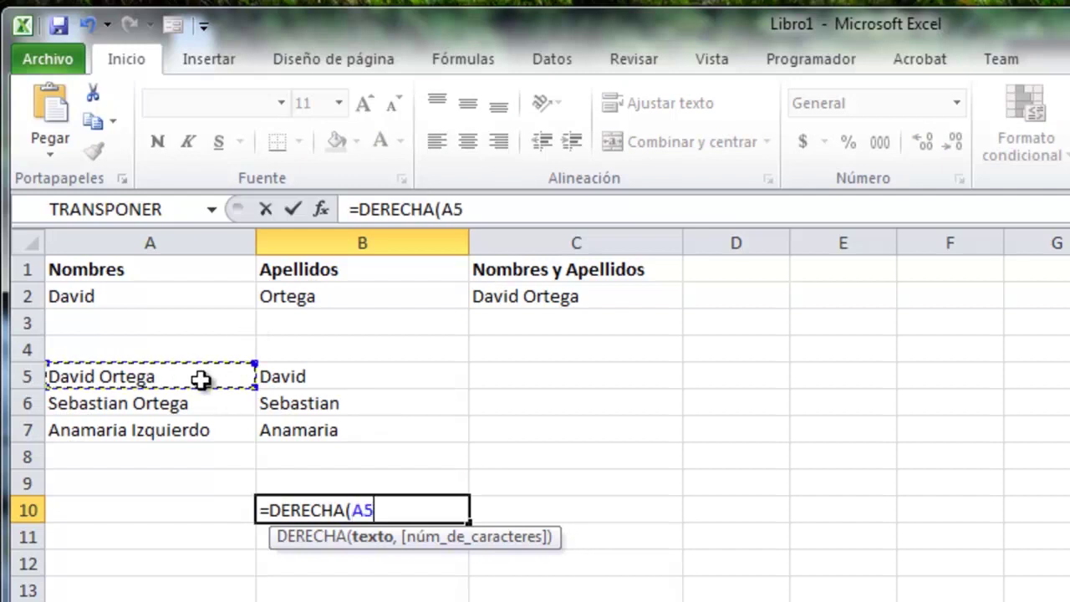
pyautogui.write(',7')
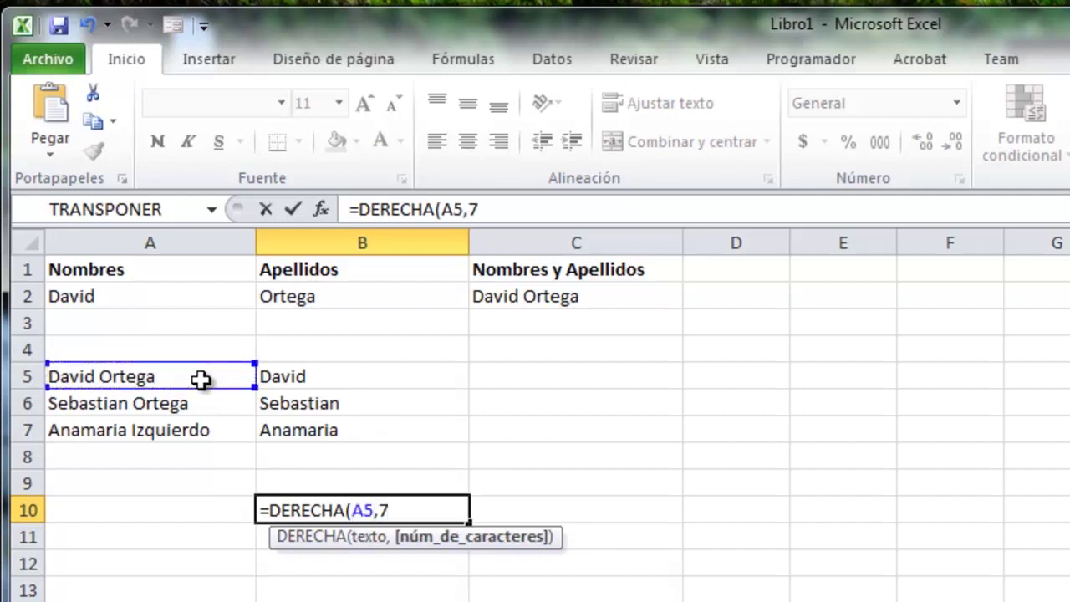
pyautogui.press('Return')
pyautogui.press('Up')
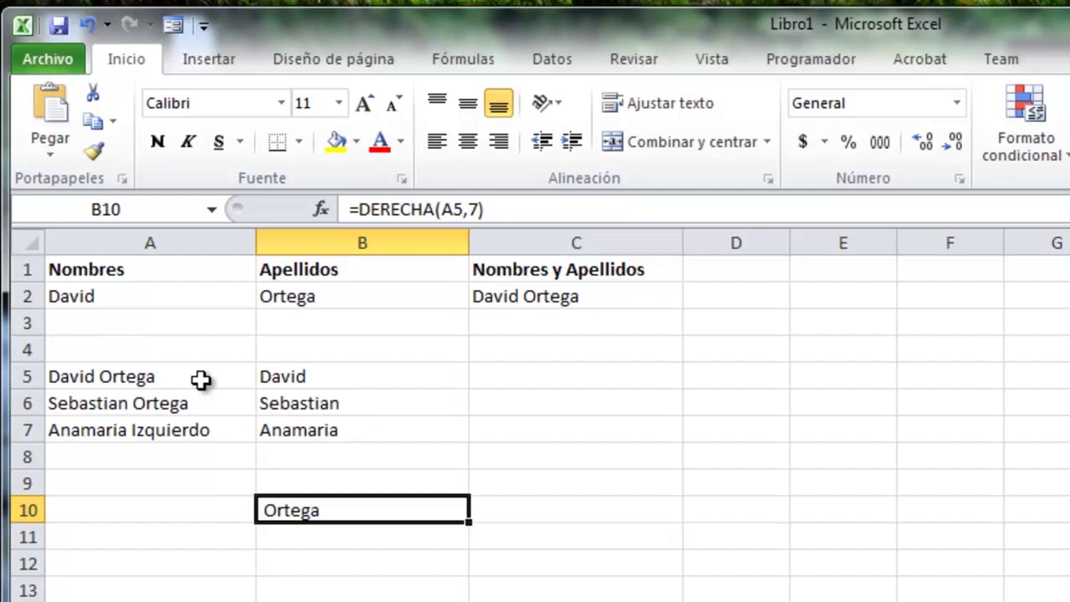
pyautogui.press('Delete')
pyautogui.press('Up')
pyautogui.press('Up')
pyautogui.press('Up')
pyautogui.press('Up')
pyautogui.press('Up')
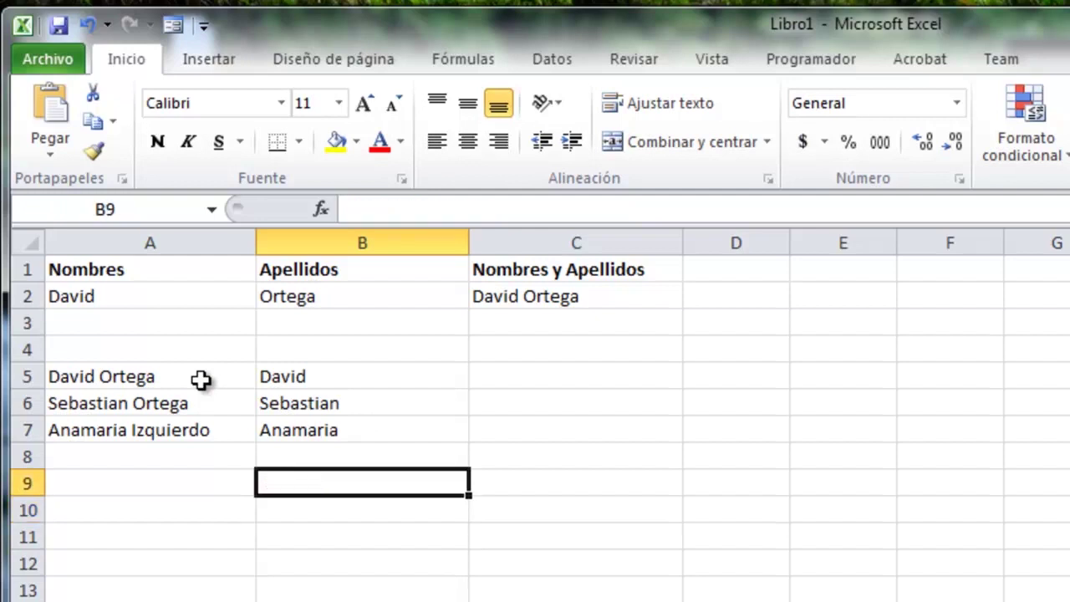
pyautogui.press('Right')
pyautogui.write('=der')
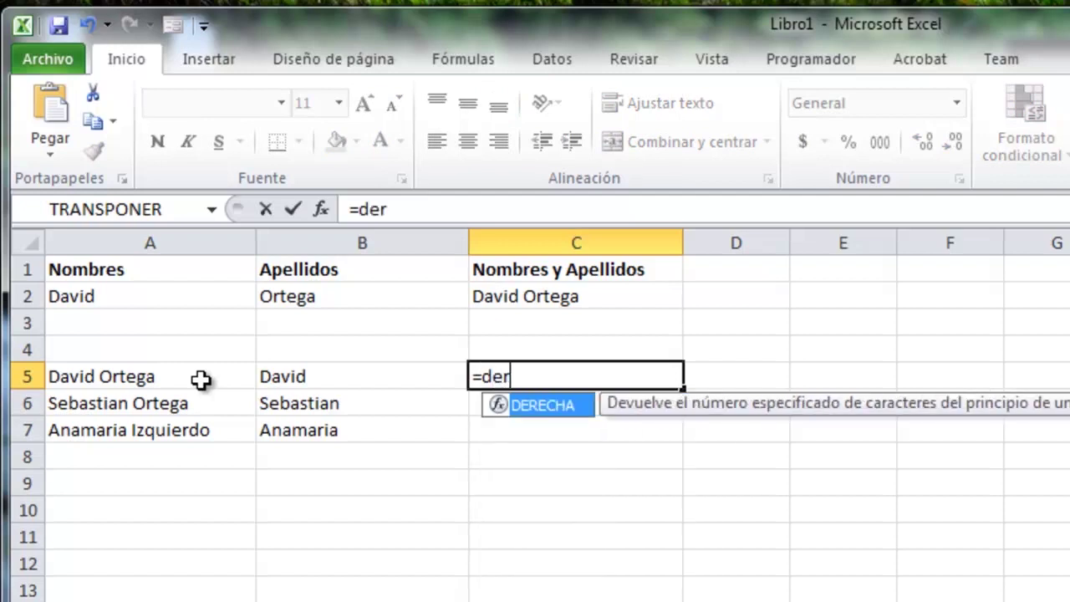
pyautogui.press('Tab')
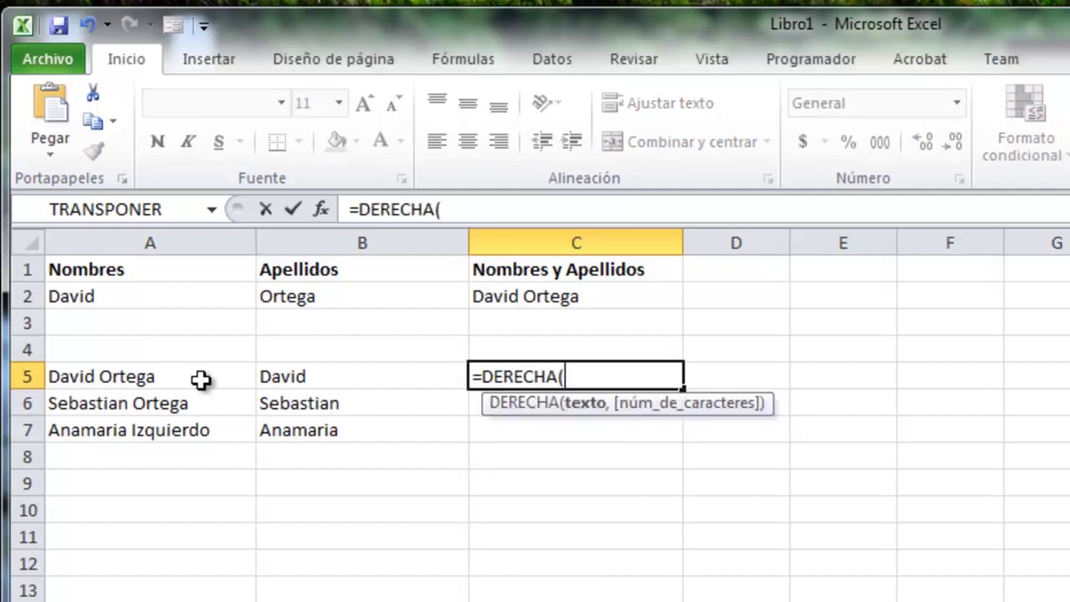
pyautogui.click(201, 380)
pyautogui.write(',')
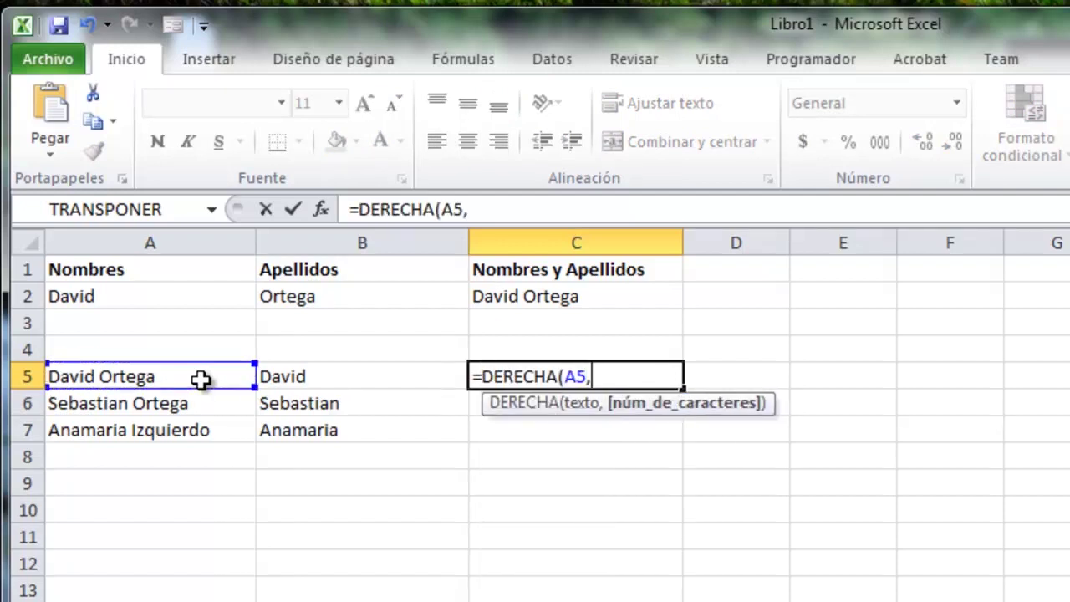
pyautogui.write('encontrar')
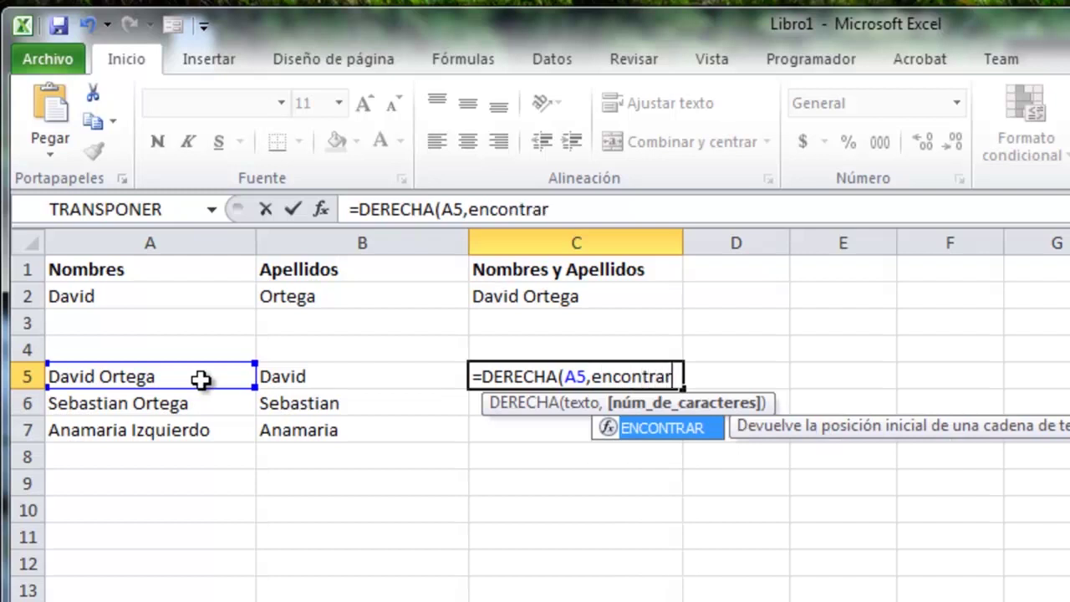
pyautogui.press('Tab')
pyautogui.write('" ",')
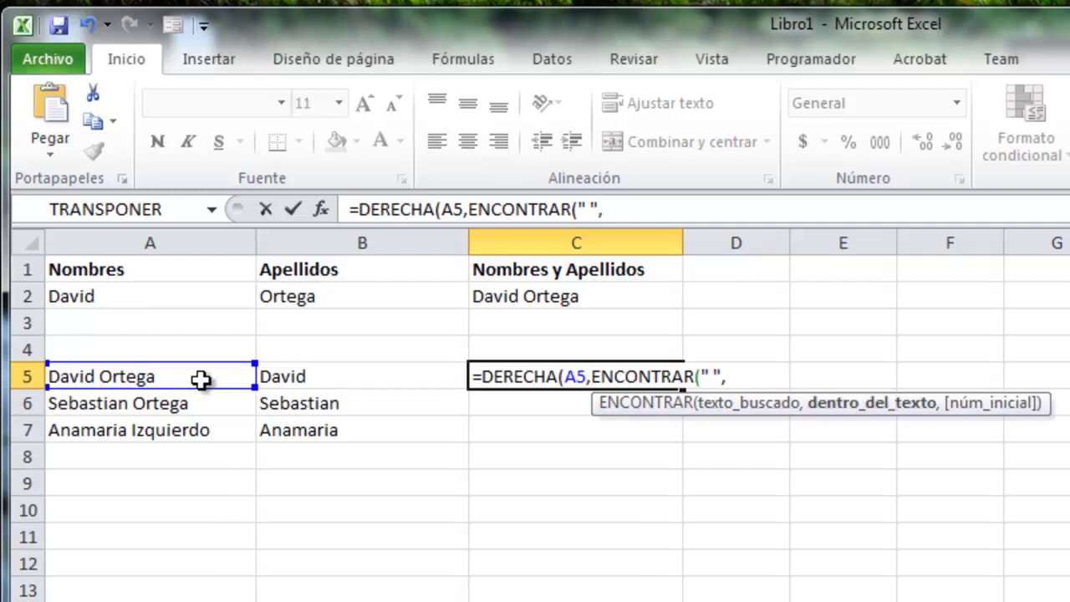
pyautogui.click(201, 379)
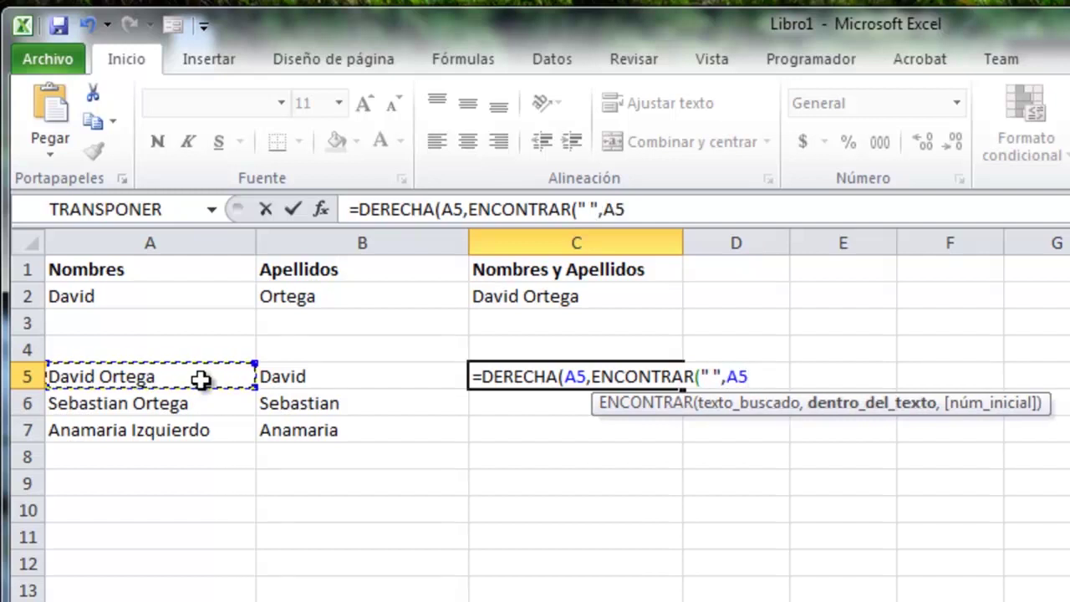
pyautogui.write('))')
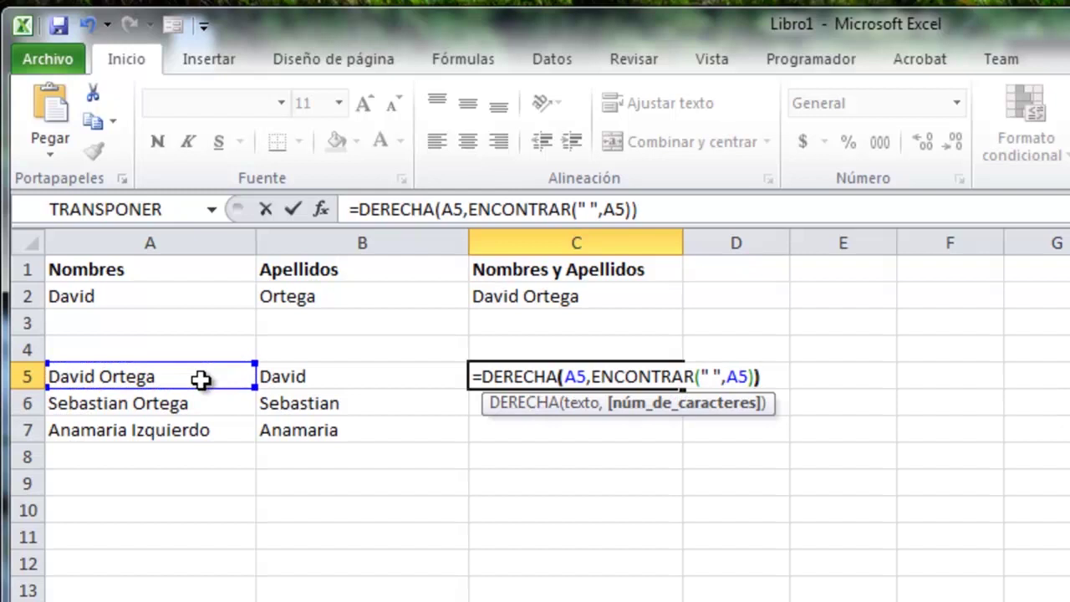
pyautogui.press('Return')
pyautogui.press('Up')
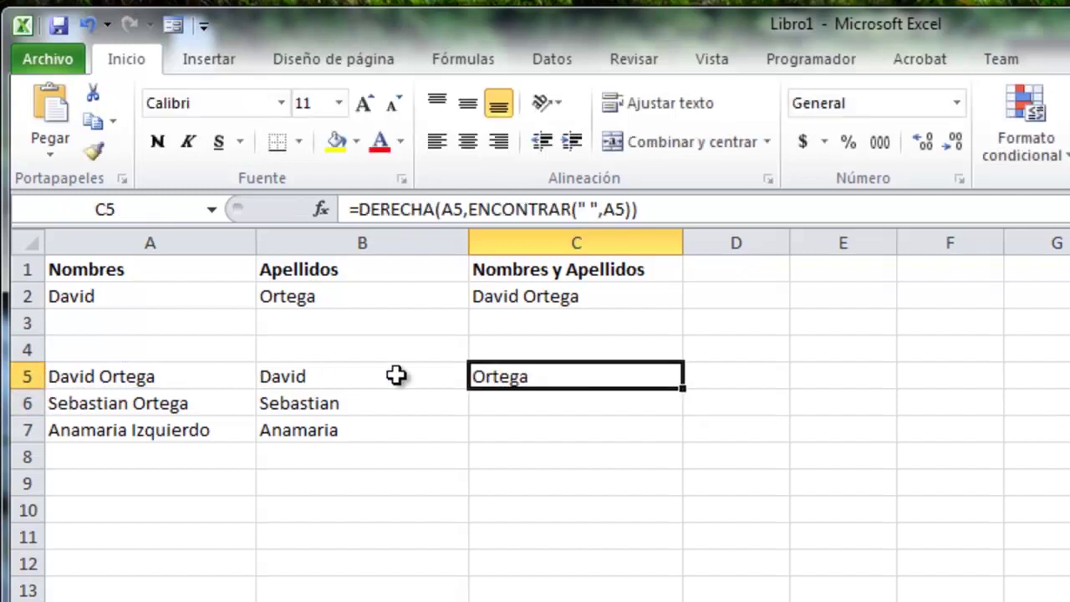
# - Fill the C5 surname formula down to C7, giving 'ian Ortega' and 'Izquierdo'
pyautogui.moveTo(683, 390); pyautogui.dragTo(674, 447)
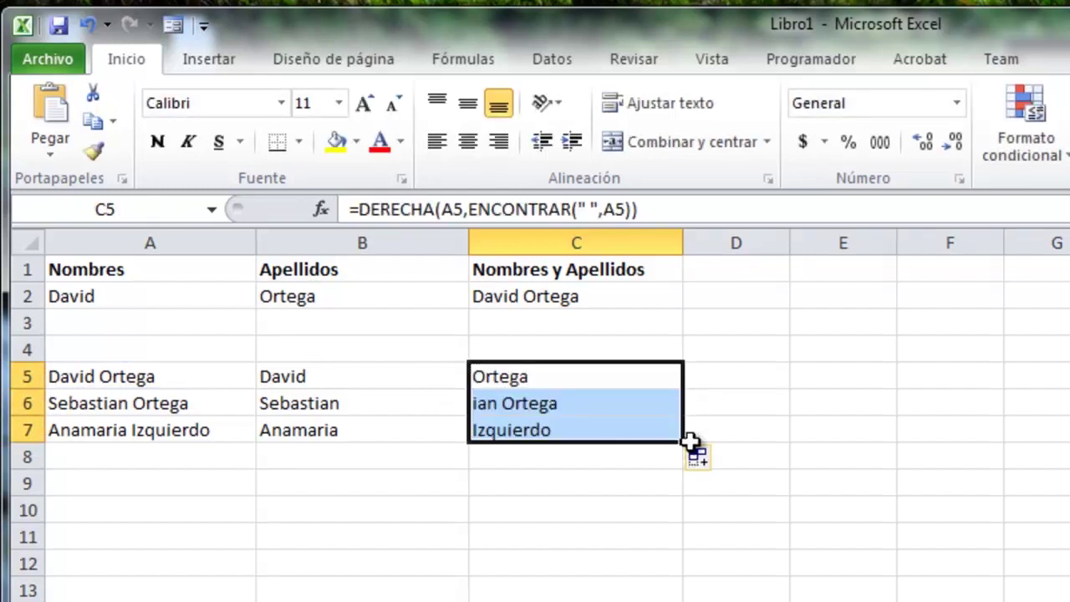
pyautogui.click(594, 403)
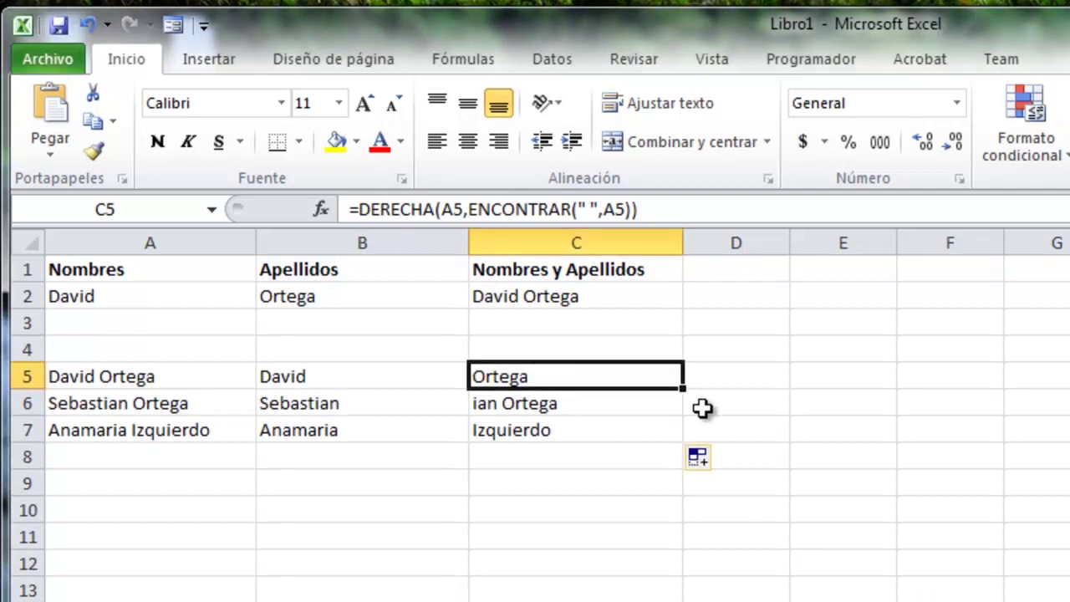
pyautogui.click(138, 456)
pyautogui.write('Jessica Ex')
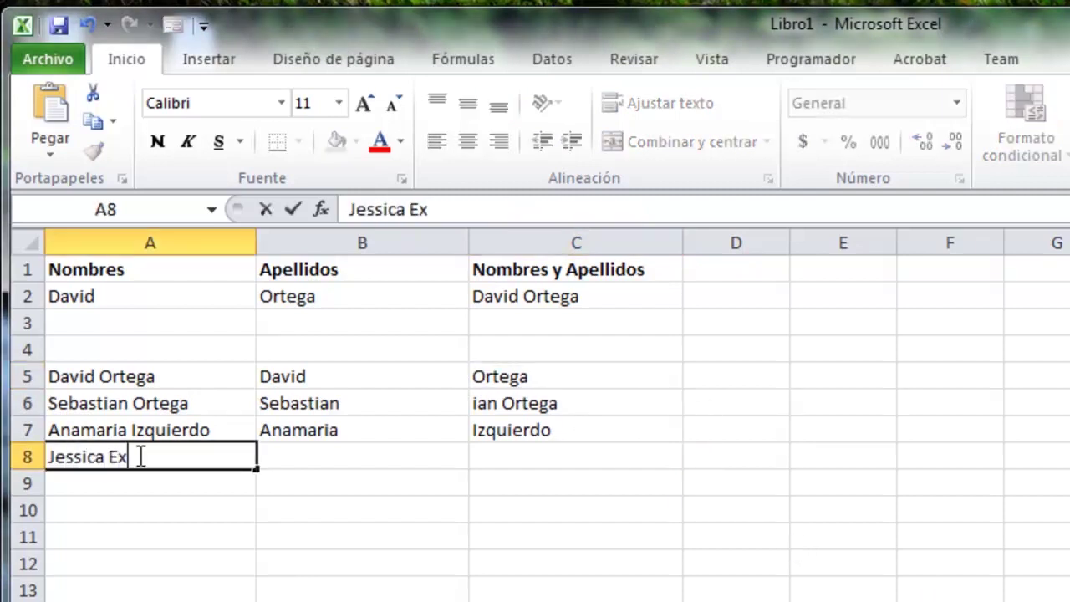
pyautogui.press('BackSpace')
pyautogui.write('spinoza')
pyautogui.press('Return')
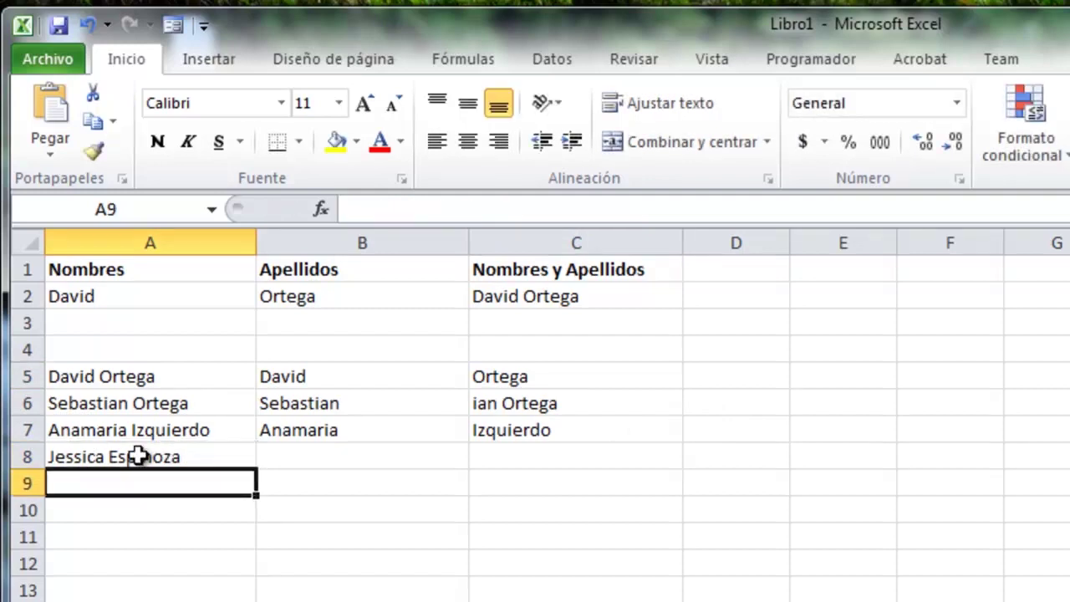
pyautogui.click(592, 430)
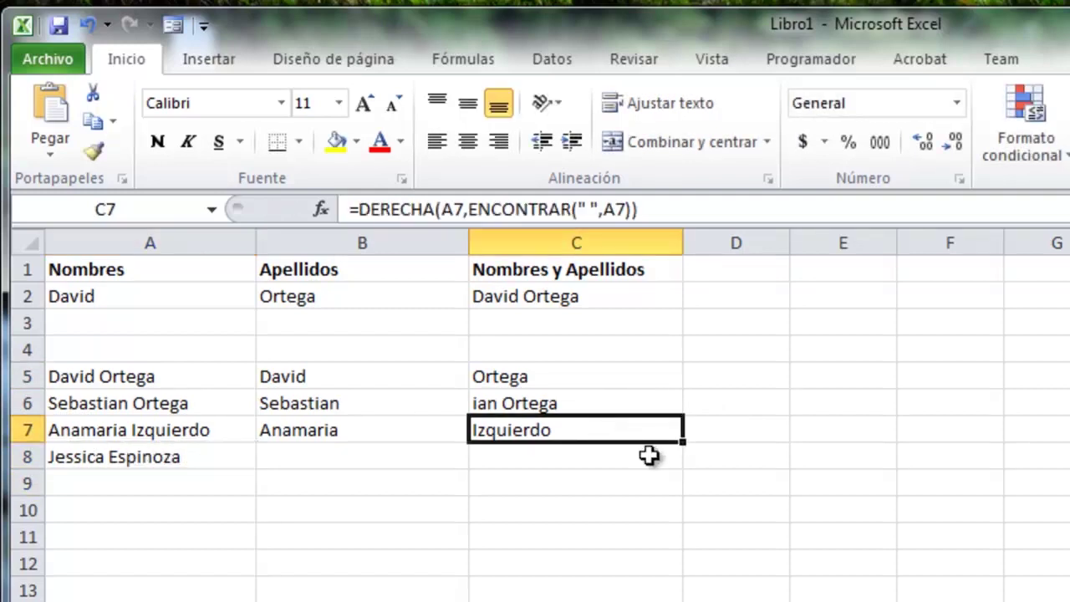
pyautogui.moveTo(685, 445); pyautogui.dragTo(686, 469)
pyautogui.click(542, 465)
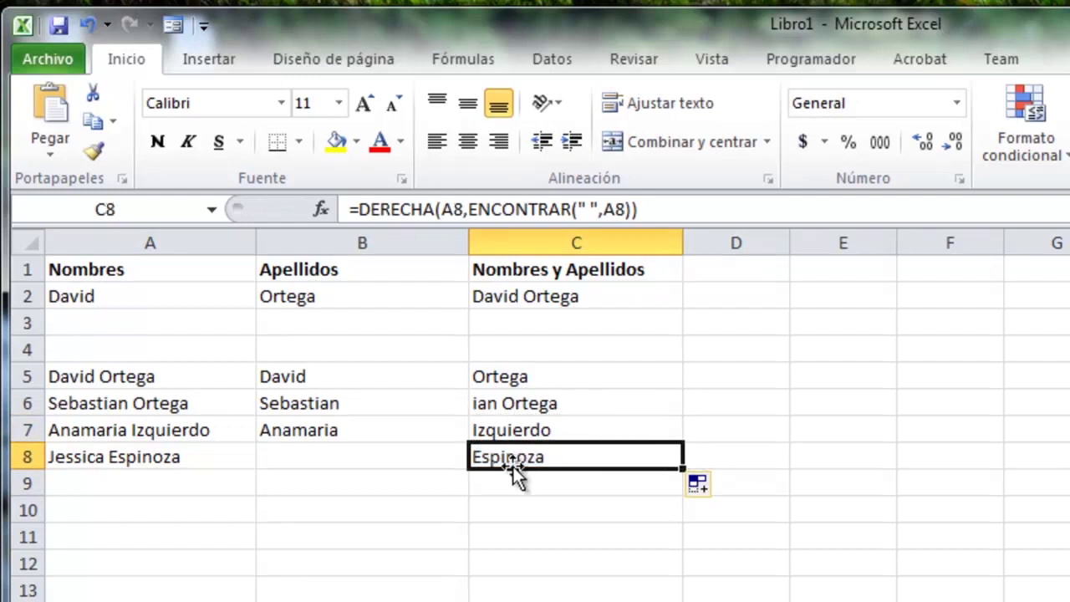
pyautogui.click(162, 490)
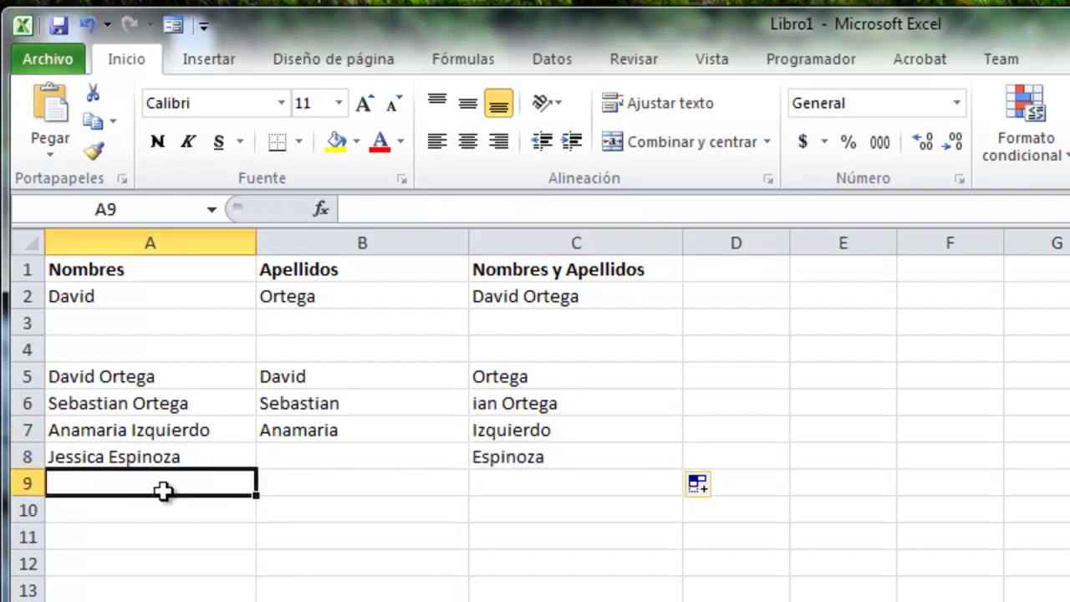
pyautogui.write('Eva ')
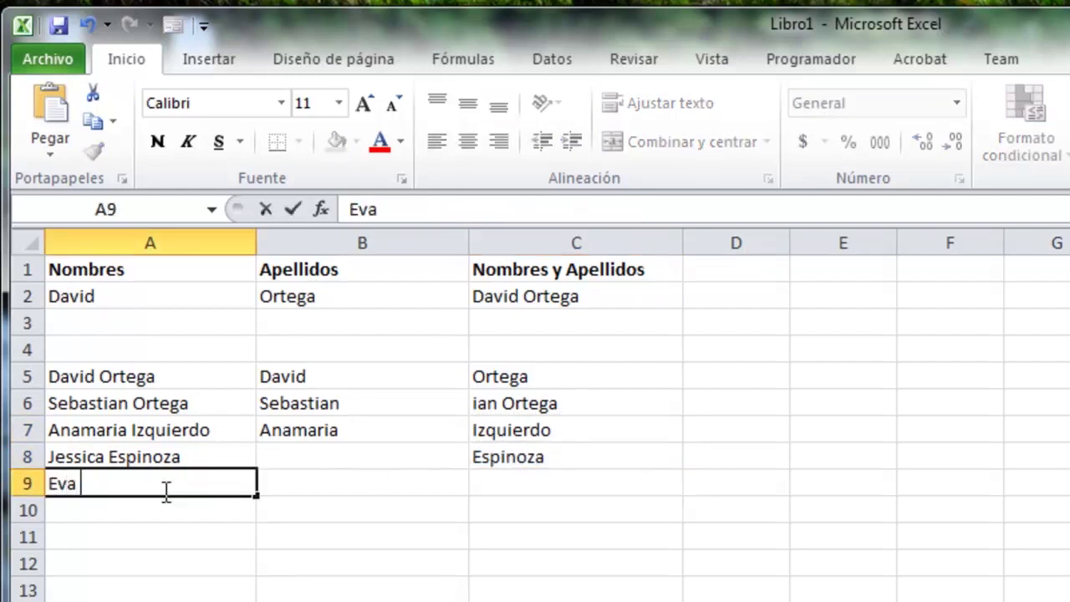
pyautogui.write('Maria')
pyautogui.press('Return')
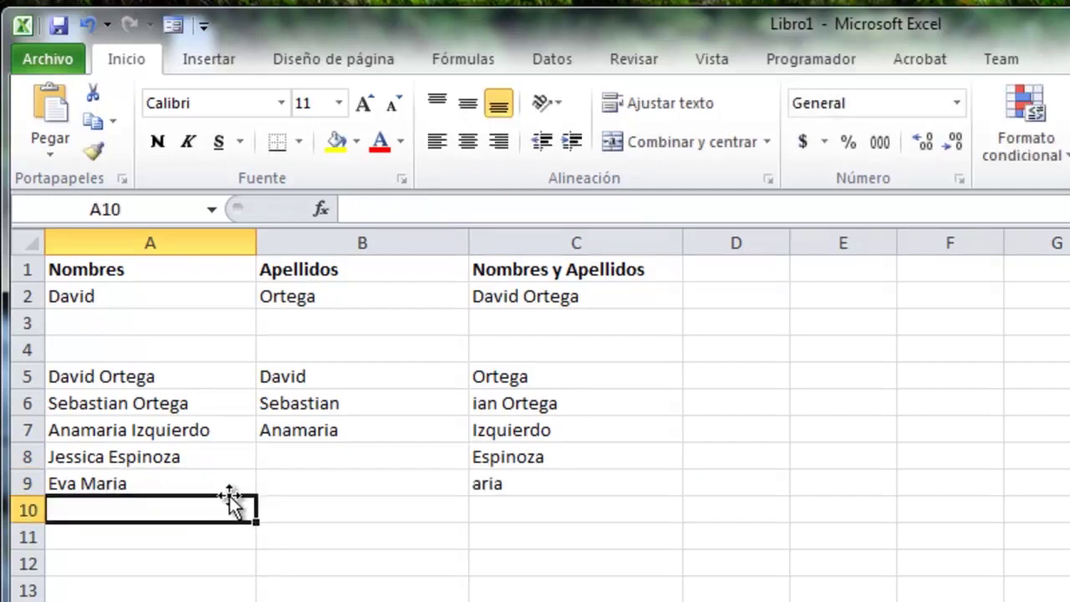
pyautogui.write('Rodrigo Ortega')
pyautogui.press('Return')
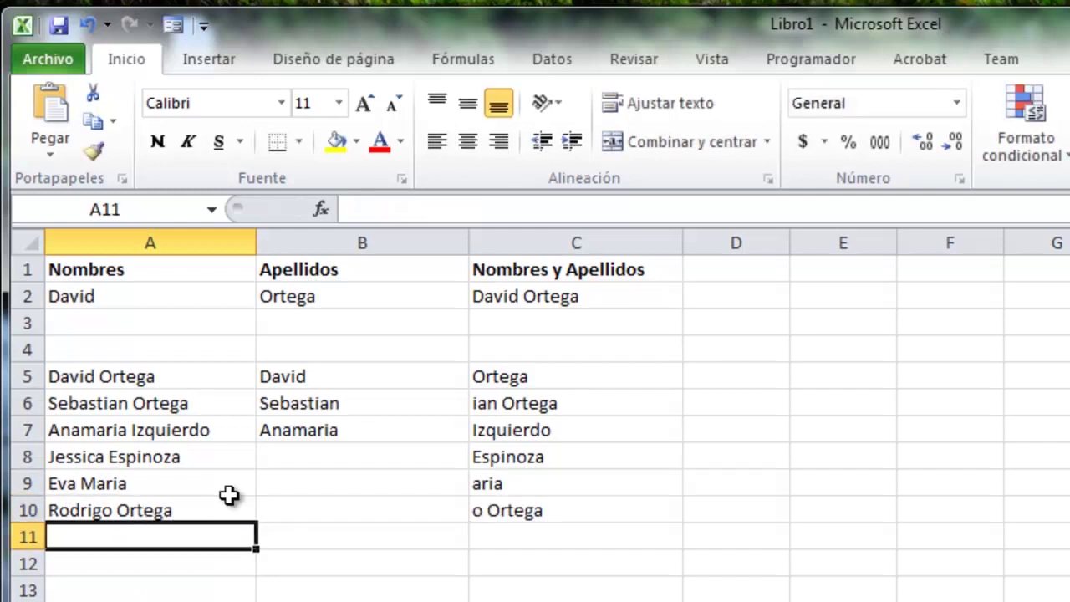
pyautogui.write('Graciela Mazzini')
pyautogui.press('Return')
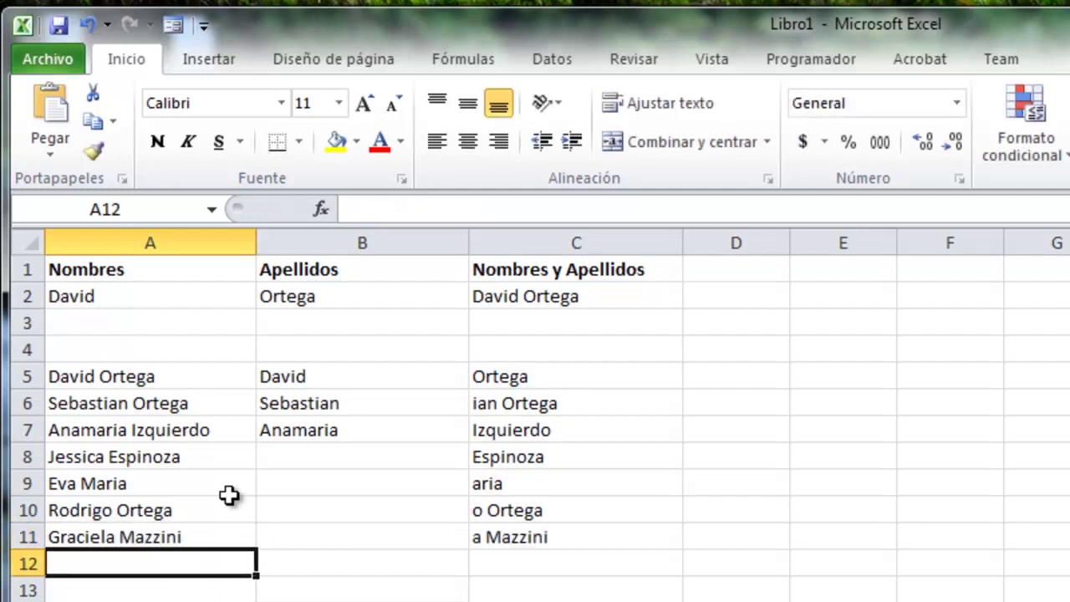
pyautogui.click(606, 375)
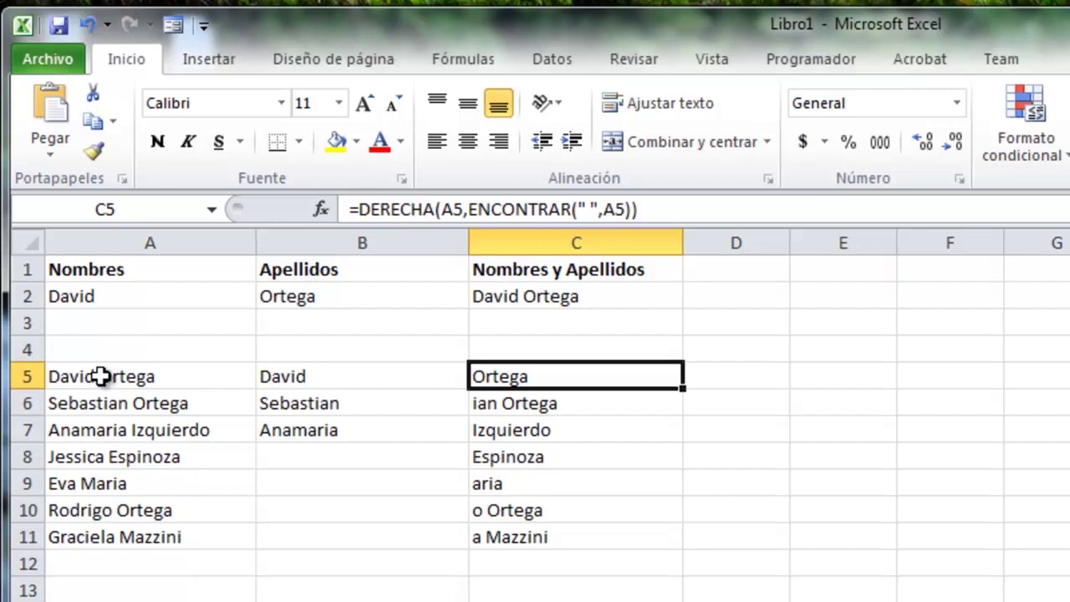
# - Put a =LARGO(A5) test in B13, showing 12 characters
pyautogui.click(327, 592)
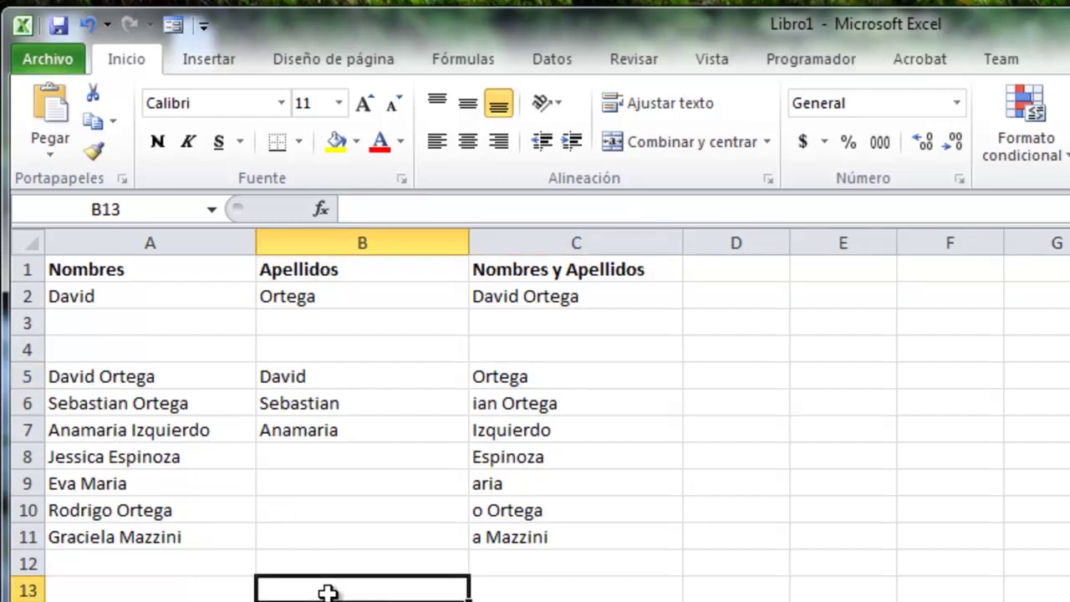
pyautogui.write('=la')
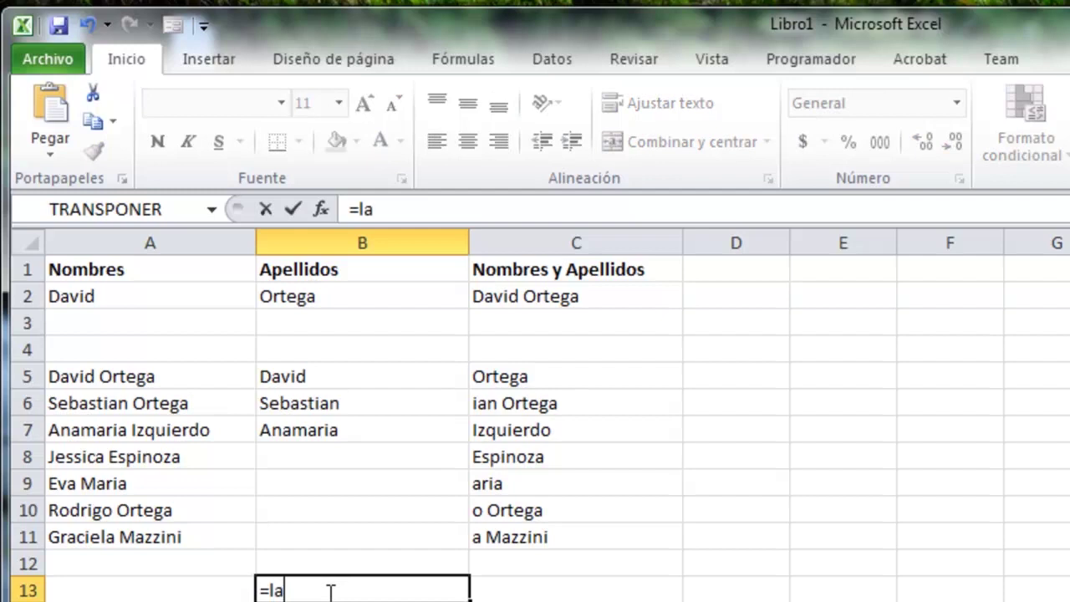
pyautogui.write('rgo(')
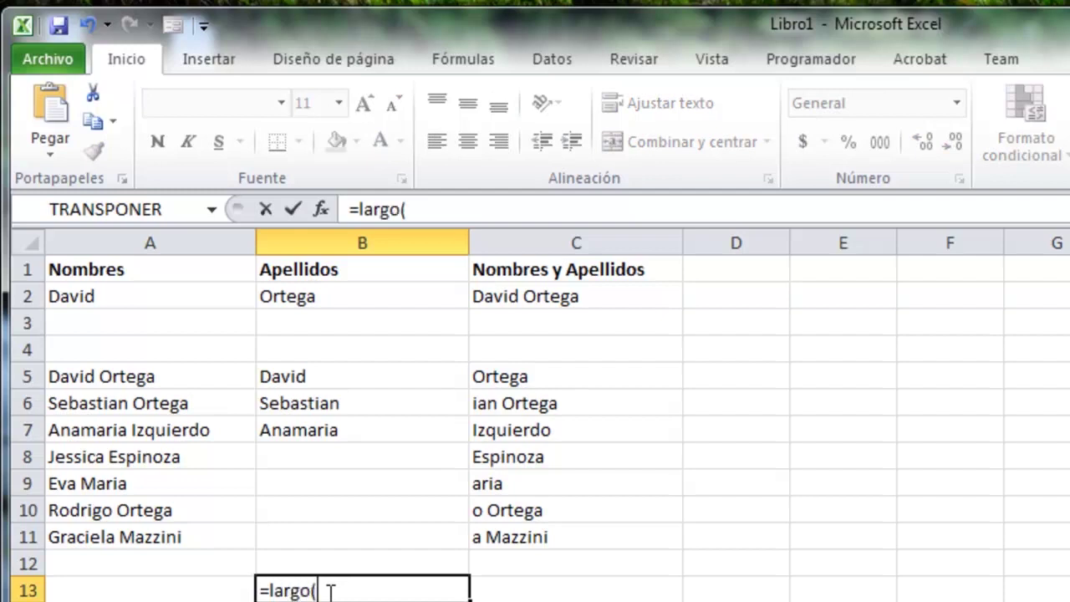
pyautogui.click(138, 376)
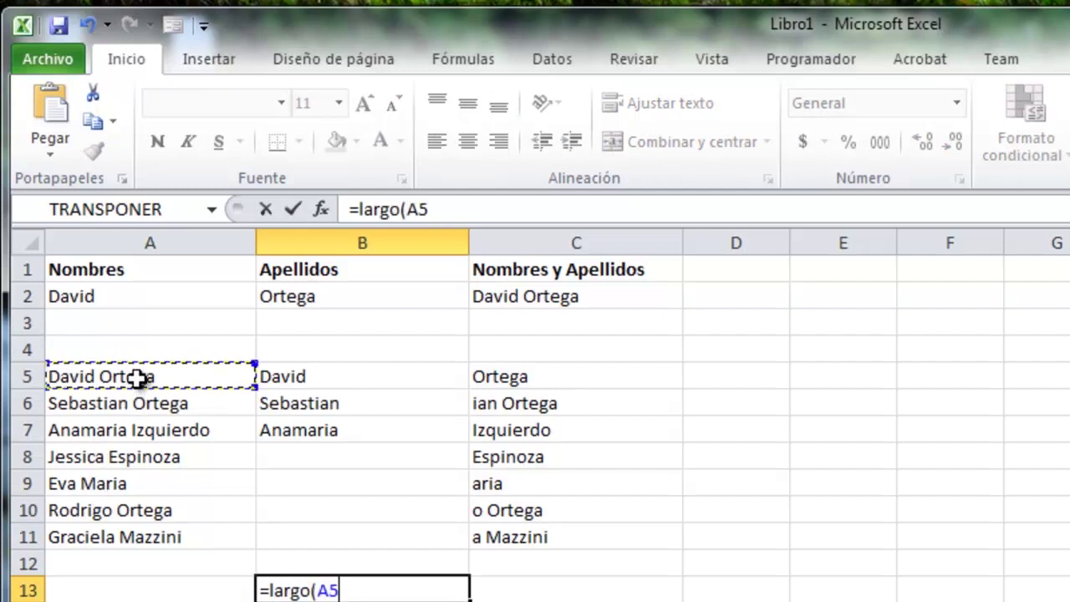
pyautogui.write(')')
pyautogui.press('Return')
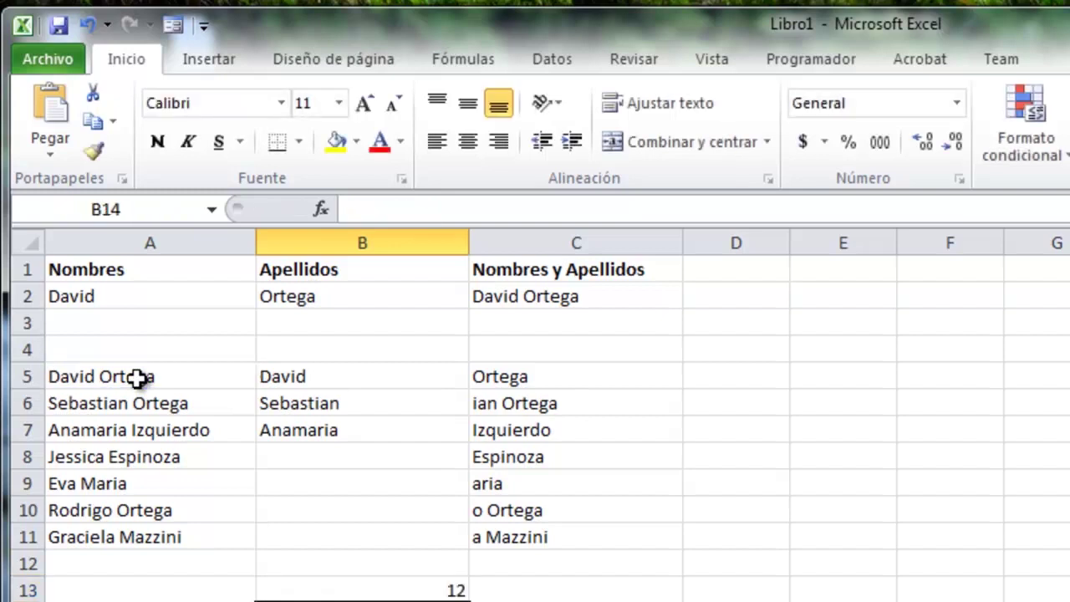
pyautogui.press('Up')
pyautogui.click(138, 377)
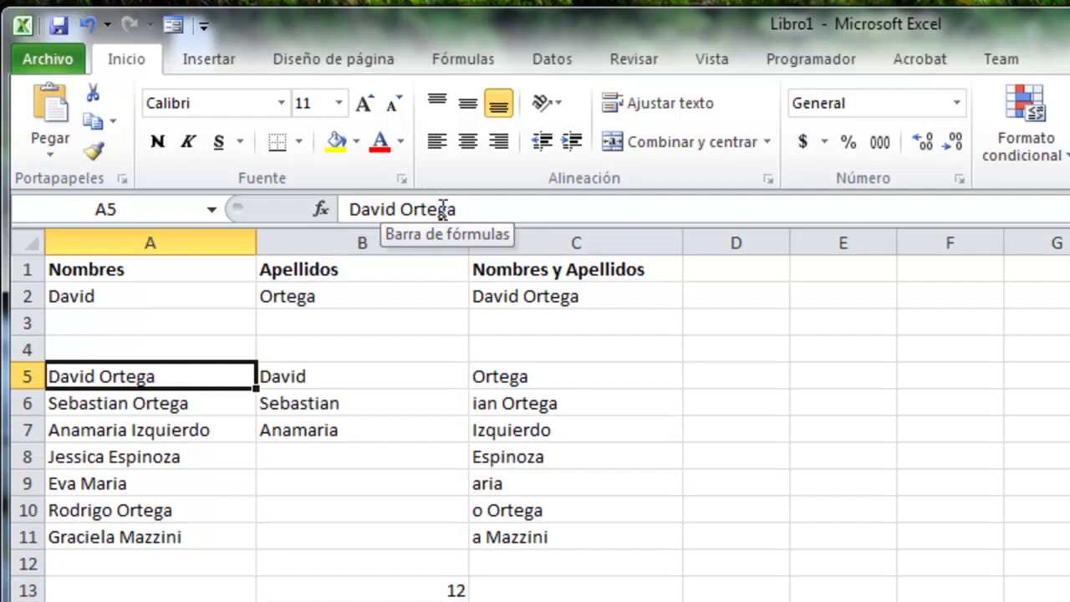
pyautogui.click(443, 592)
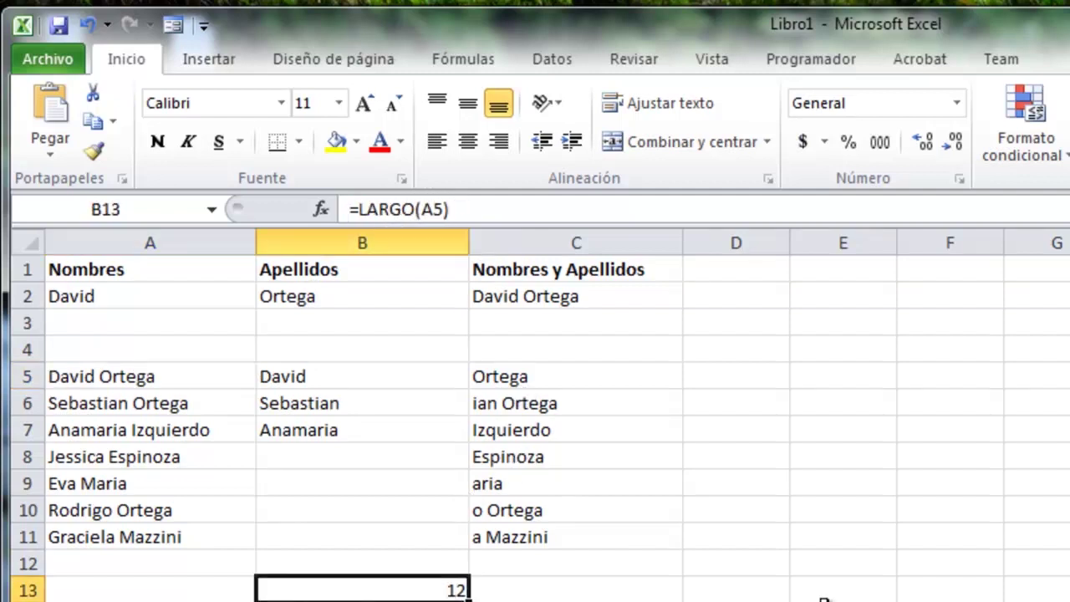
# - Append an extra M to the name in A5 to test the formulas
pyautogui.click(141, 376)
pyautogui.click(616, 209)
pyautogui.write('M')
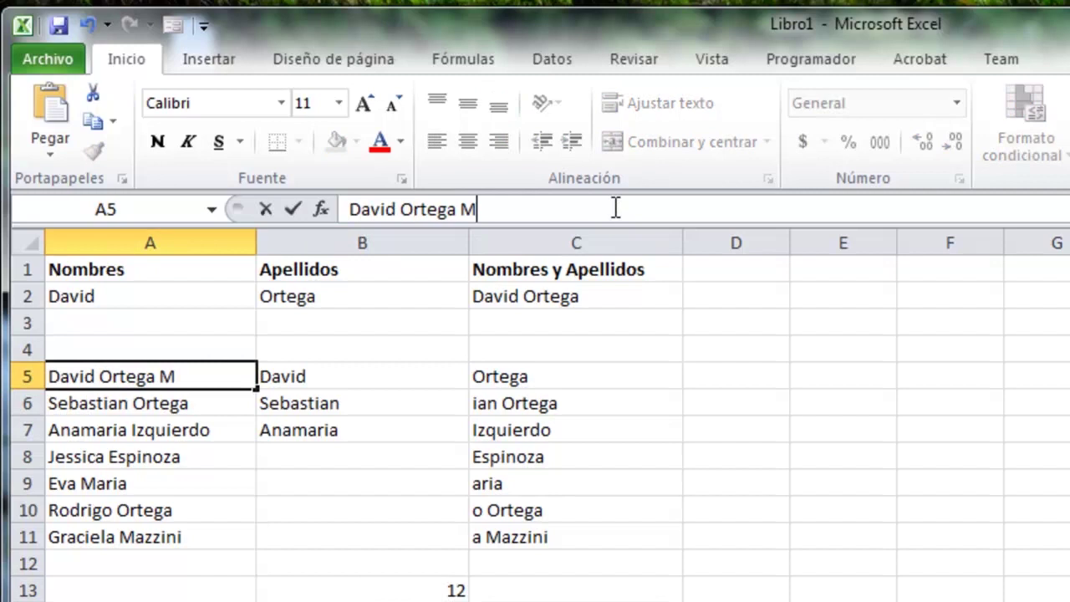
pyautogui.press('Return')
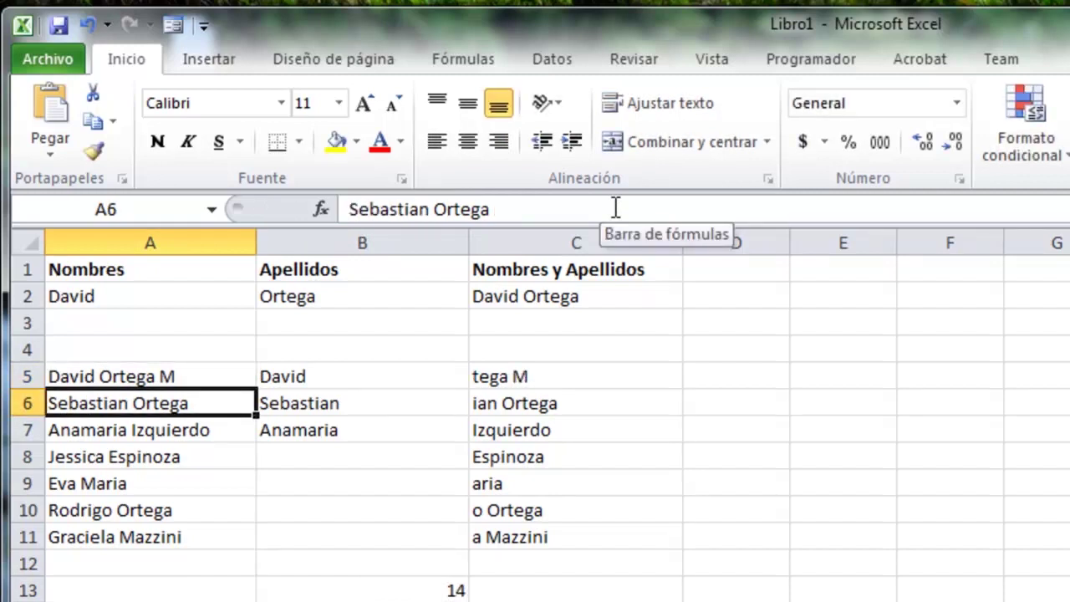
pyautogui.press('Up')
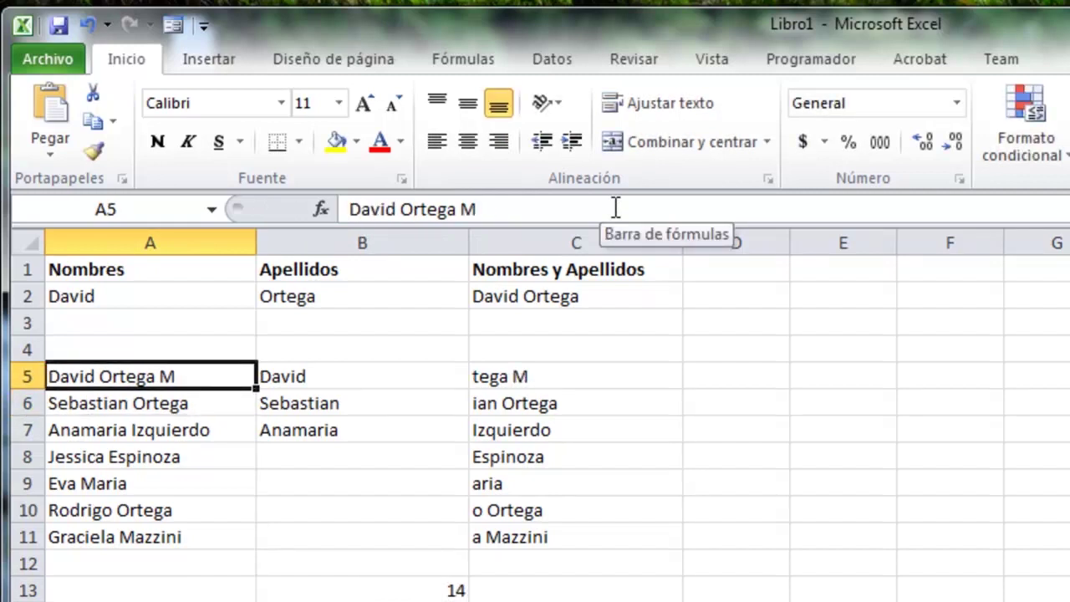
pyautogui.press('Down')
pyautogui.press('Down')
pyautogui.press('Down')
pyautogui.press('Down')
pyautogui.press('Down')
pyautogui.press('Down')
pyautogui.press('Up')
pyautogui.press('Up')
pyautogui.press('Up')
pyautogui.press('Up')
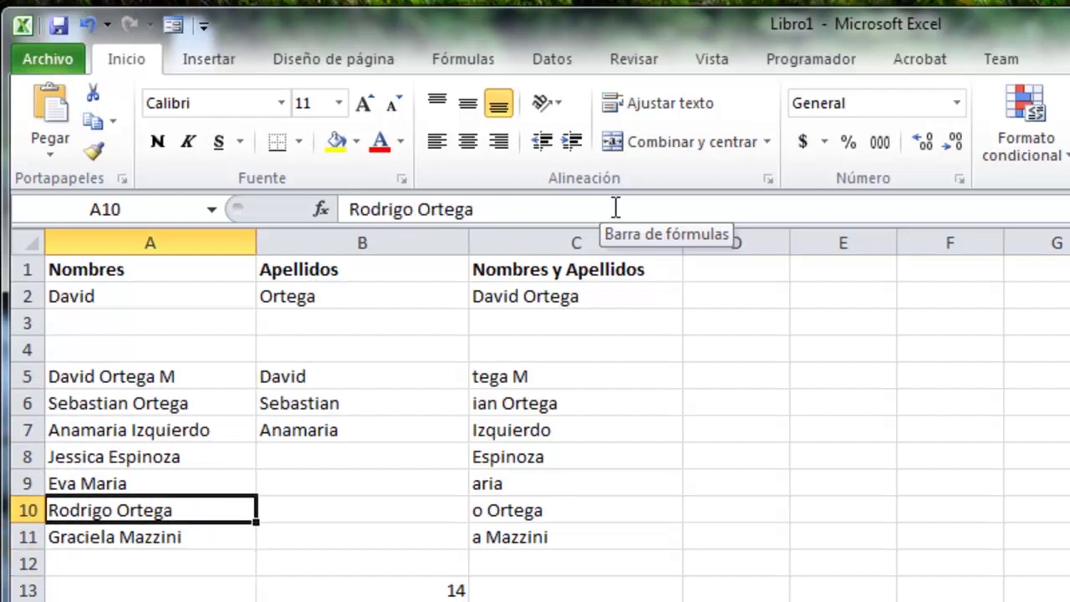
pyautogui.press('Up')
pyautogui.press('Up')
pyautogui.press('F2')
pyautogui.press('BackSpace')
pyautogui.press('BackSpace')
pyautogui.press('Return')
pyautogui.press('Down')
pyautogui.press('Down')
pyautogui.press('Down')
pyautogui.press('Down')
pyautogui.press('Down')
pyautogui.press('Down')
pyautogui.press('Down')
pyautogui.press('Right')
pyautogui.press('Right')
pyautogui.press('Left')
pyautogui.press('Up')
pyautogui.press('Up')
pyautogui.press('Up')
pyautogui.press('Up')
pyautogui.press('Up')
pyautogui.press('Up')
pyautogui.press('Up')
pyautogui.press('Up')
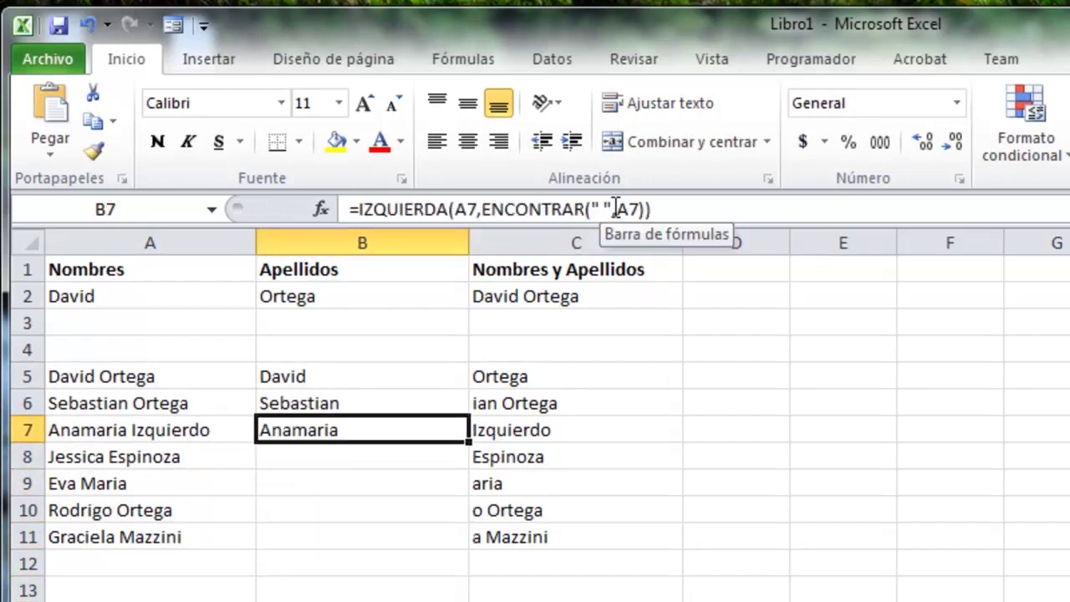
# - In C5's formula, replace the ENCONTRAR argument with a LARGO function
pyautogui.press('Right')
pyautogui.press('F2')
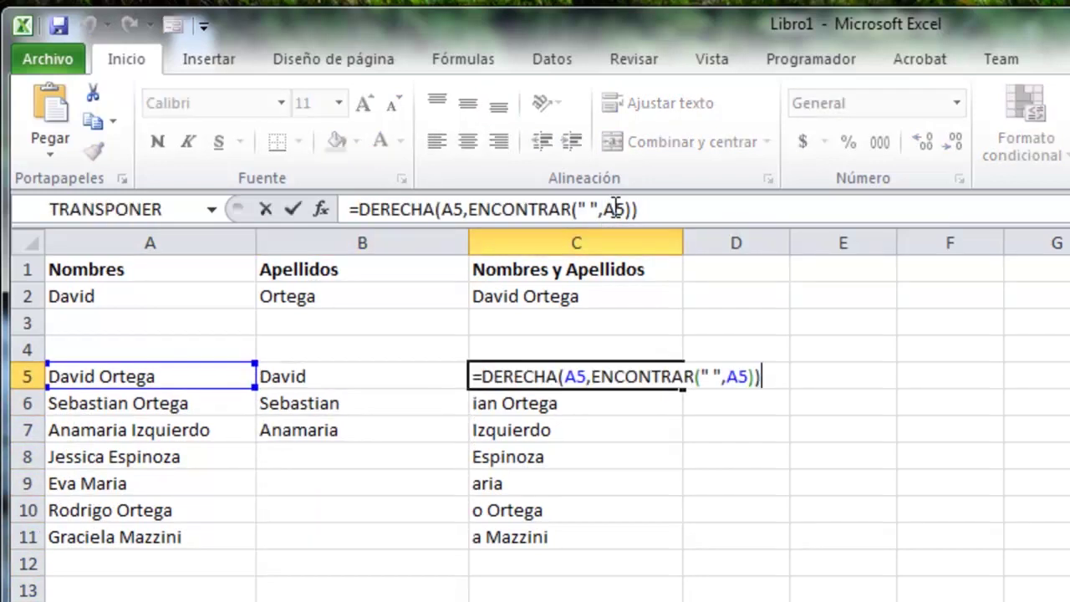
pyautogui.press('Left')
pyautogui.press('Left')
pyautogui.press('Left')
pyautogui.press('Left')
pyautogui.press('Left')
pyautogui.press('Left')
pyautogui.press('Left')
pyautogui.press('Left')
pyautogui.press('Left')
pyautogui.press('Left')
pyautogui.press('Left')
pyautogui.press('Left')
pyautogui.press('Left')
pyautogui.press('Left')
pyautogui.press('Left')
pyautogui.press('Left')
pyautogui.press('Left')
pyautogui.press('Left')
pyautogui.press('Left')
pyautogui.press('Left')
pyautogui.press('Right')
pyautogui.press('Right')
pyautogui.hotkey('shift', 'Right')
pyautogui.hotkey('shift', 'Right')
pyautogui.hotkey('shift', 'Right')
pyautogui.hotkey('shift', 'Right')
pyautogui.hotkey('shift', 'Right')
pyautogui.hotkey('shift', 'Right')
pyautogui.hotkey('shift', 'Right')
pyautogui.hotkey('shift', 'Right')
pyautogui.hotkey('shift', 'Right')
pyautogui.hotkey('shift', 'Right')
pyautogui.hotkey('shift', 'Right')
pyautogui.hotkey('shift', 'Right')
pyautogui.hotkey('shift', 'Right')
pyautogui.hotkey('shift', 'Right')
pyautogui.hotkey('shift', 'Right')
pyautogui.hotkey('shift', 'Right')
pyautogui.hotkey('shift', 'Right')
pyautogui.press('Delete')
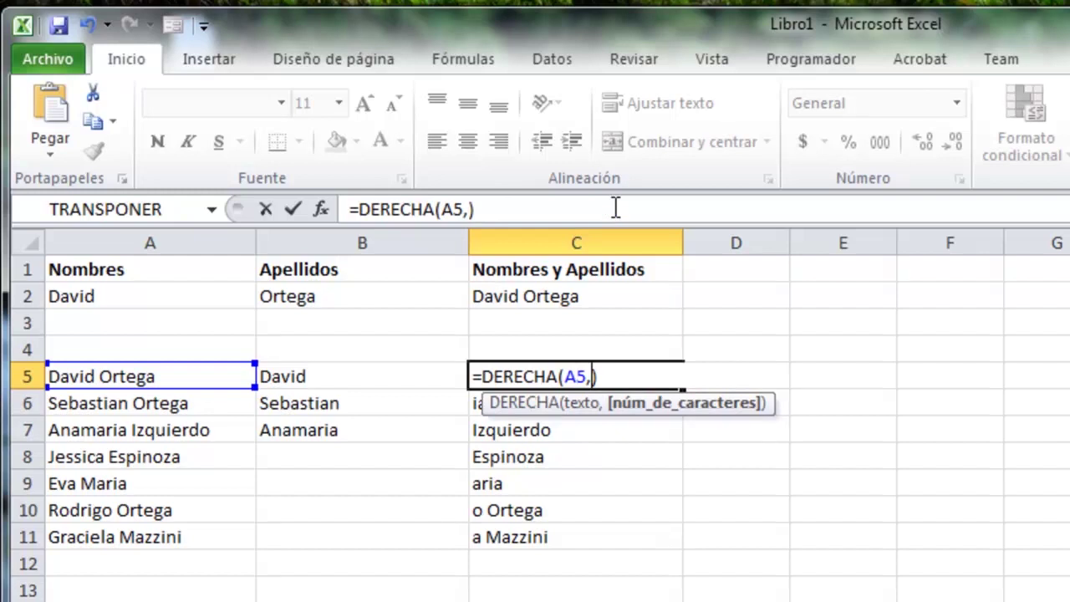
pyautogui.write('lar')
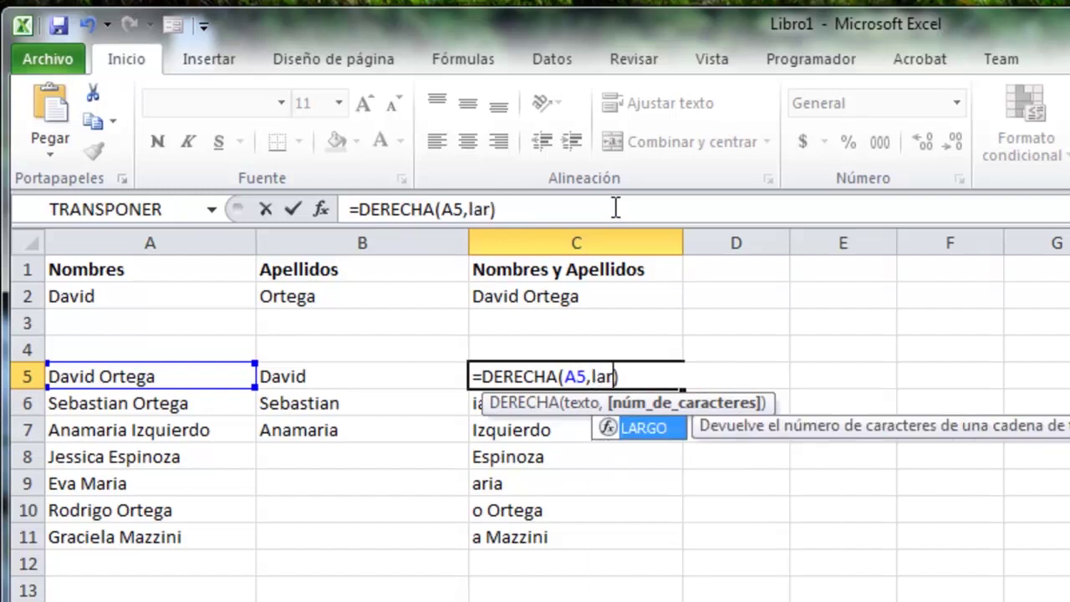
pyautogui.press('Tab')
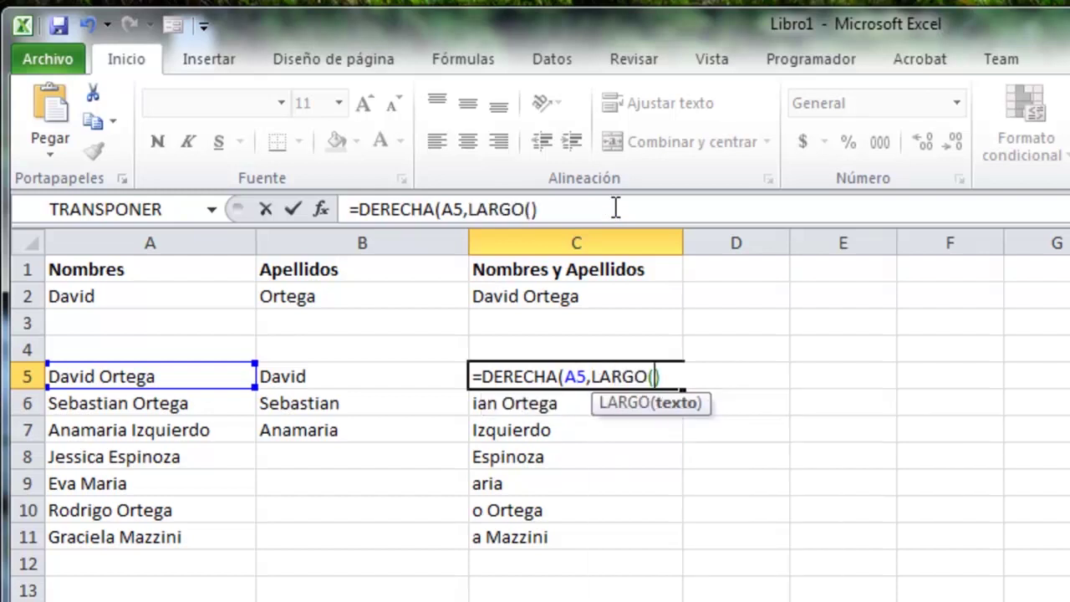
# - Complete the argument as LARGO(A5)-ENCONTRAR(" ",A5) and commit the formula
pyautogui.write('a')
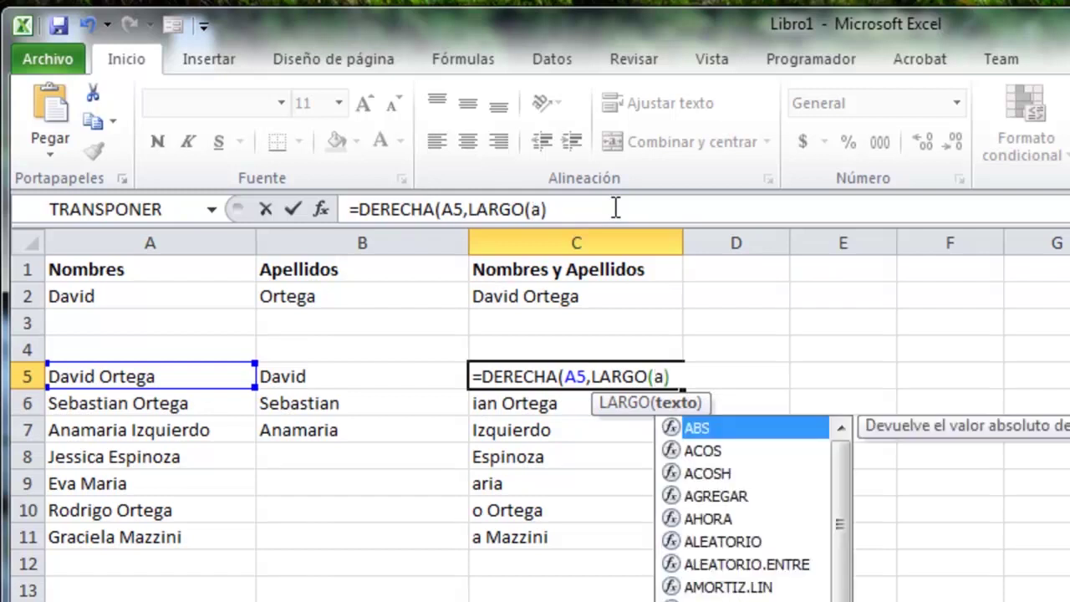
pyautogui.write('5')
pyautogui.write(')-enco')
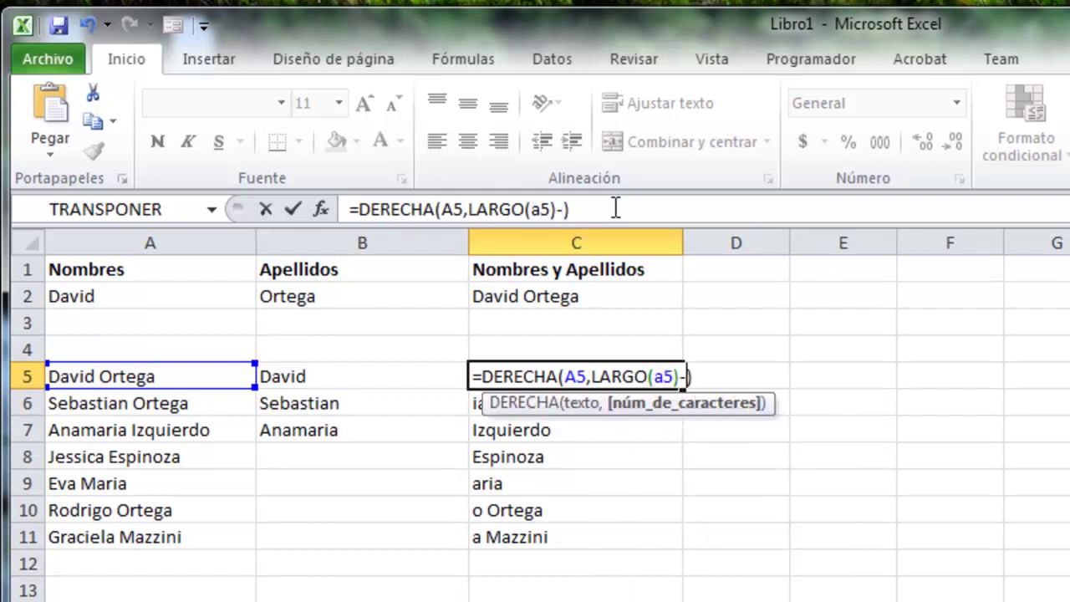
pyautogui.write('ntrar(" "')
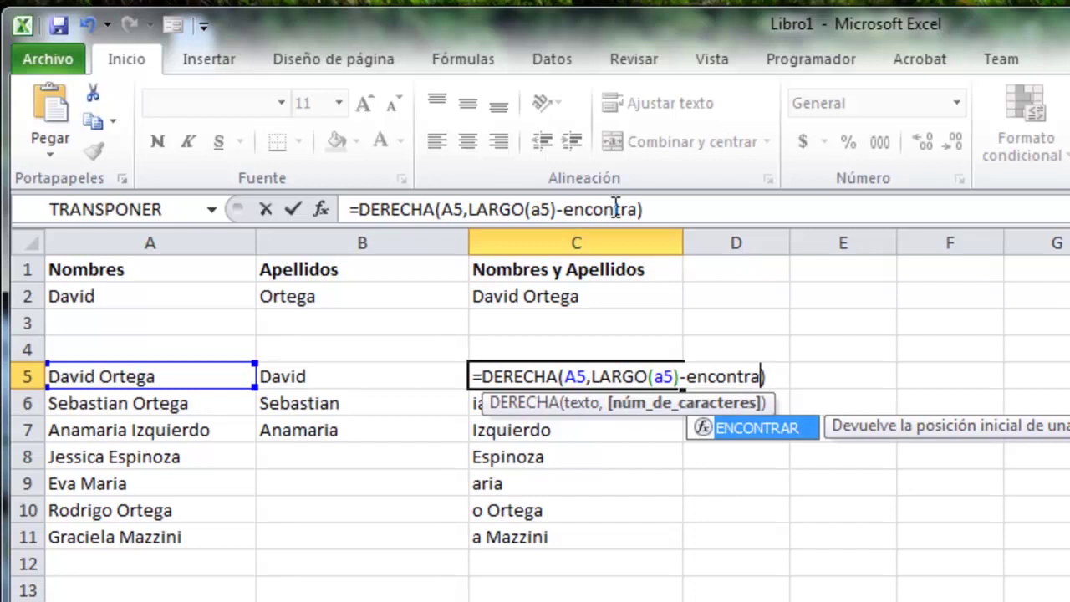
pyautogui.write(')')
pyautogui.press('Left')
pyautogui.write('" "')
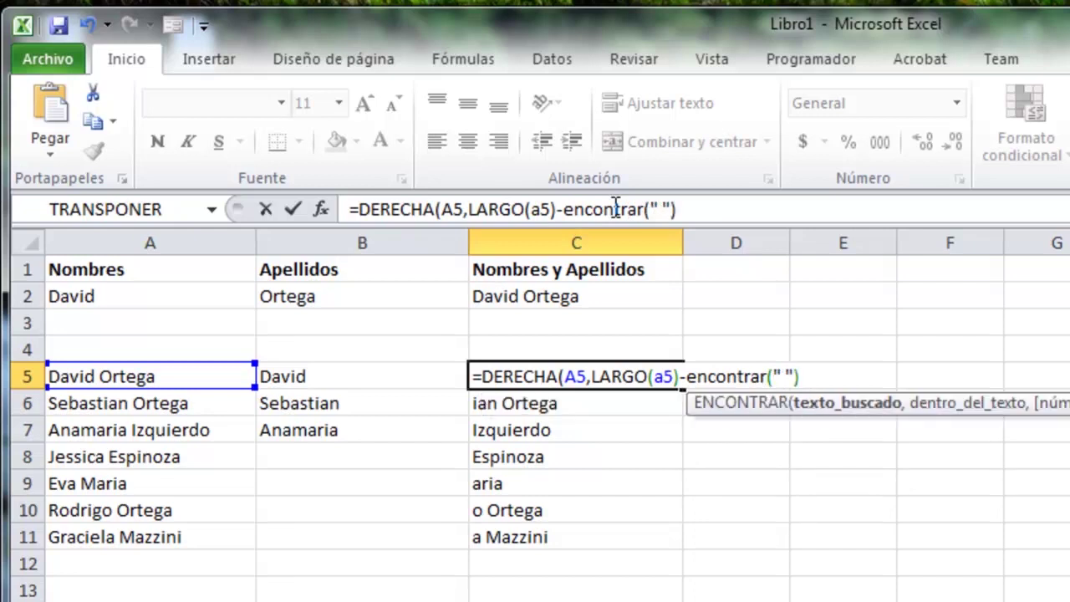
pyautogui.write(',a5')
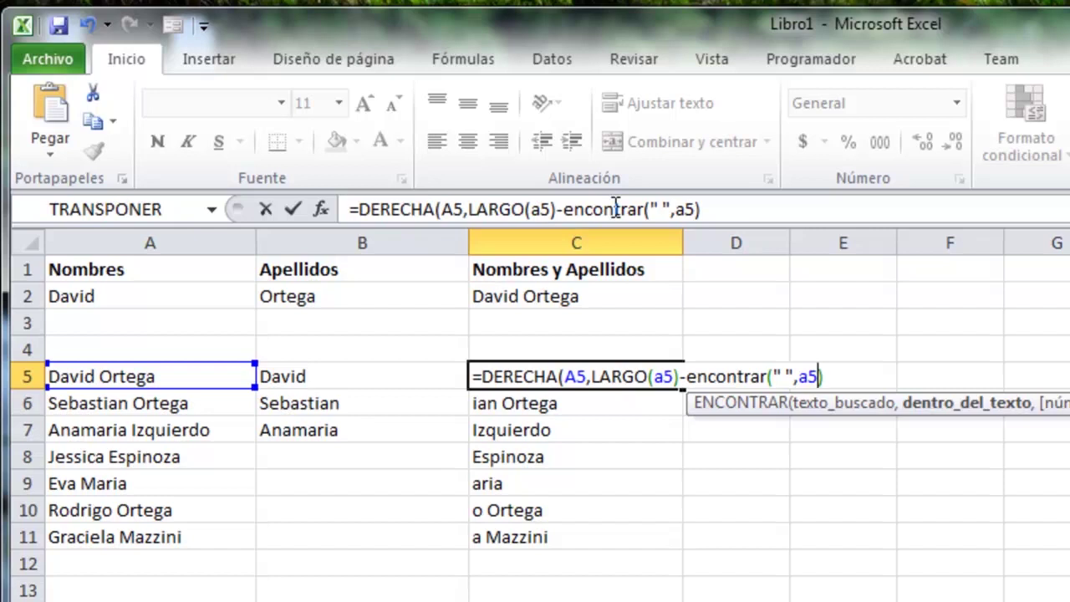
pyautogui.write(')')
pyautogui.press('Right')
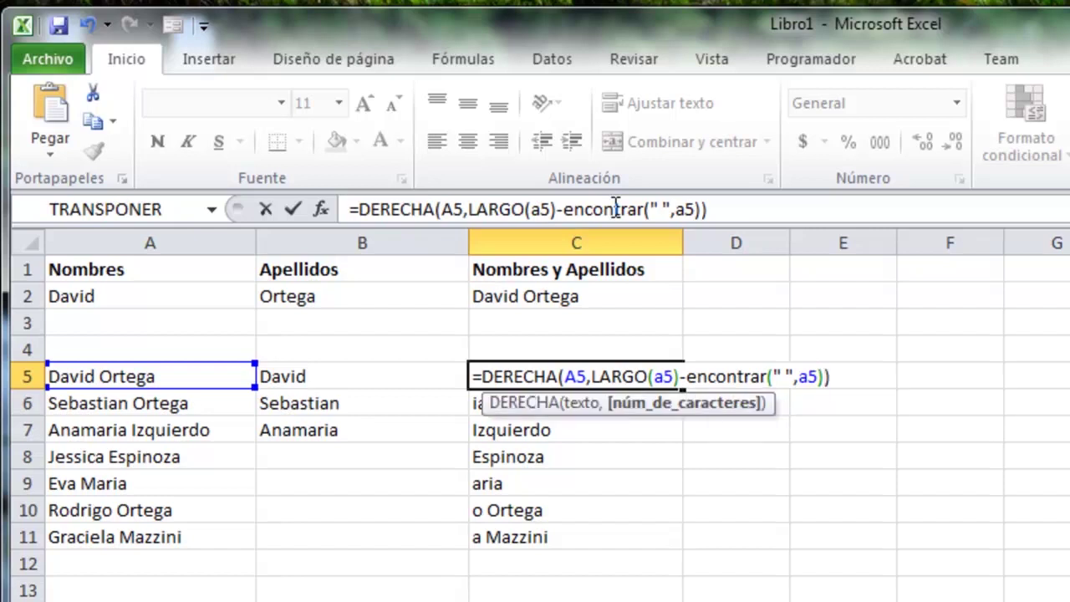
pyautogui.write(')')
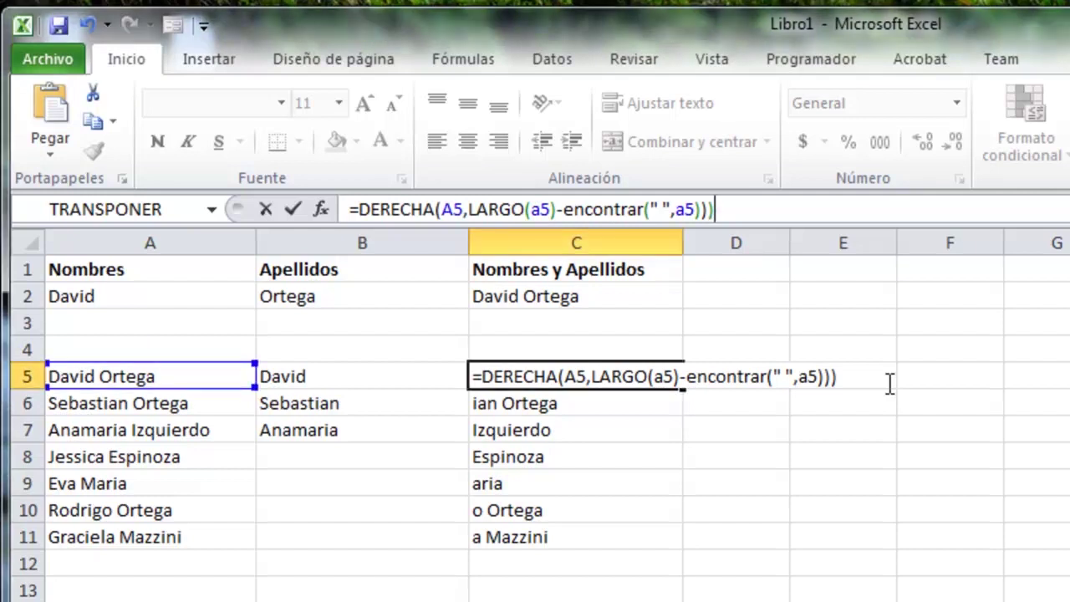
pyautogui.press('Return')
pyautogui.press('Return')
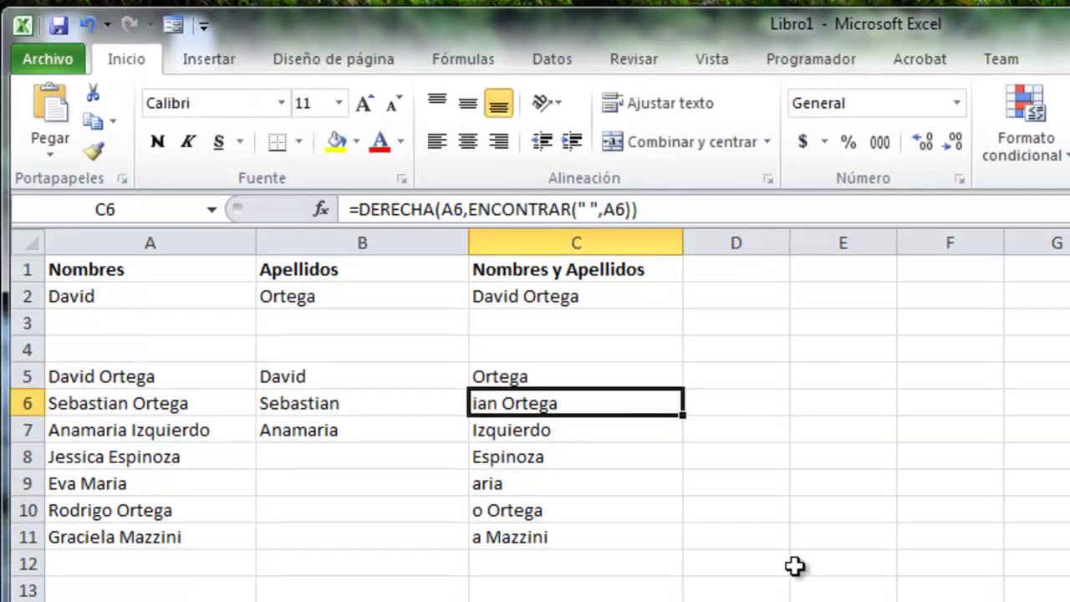
# - Fill the surname formula from C5 to C11 and the first-name formula from B7 to B11
pyautogui.click(597, 377)
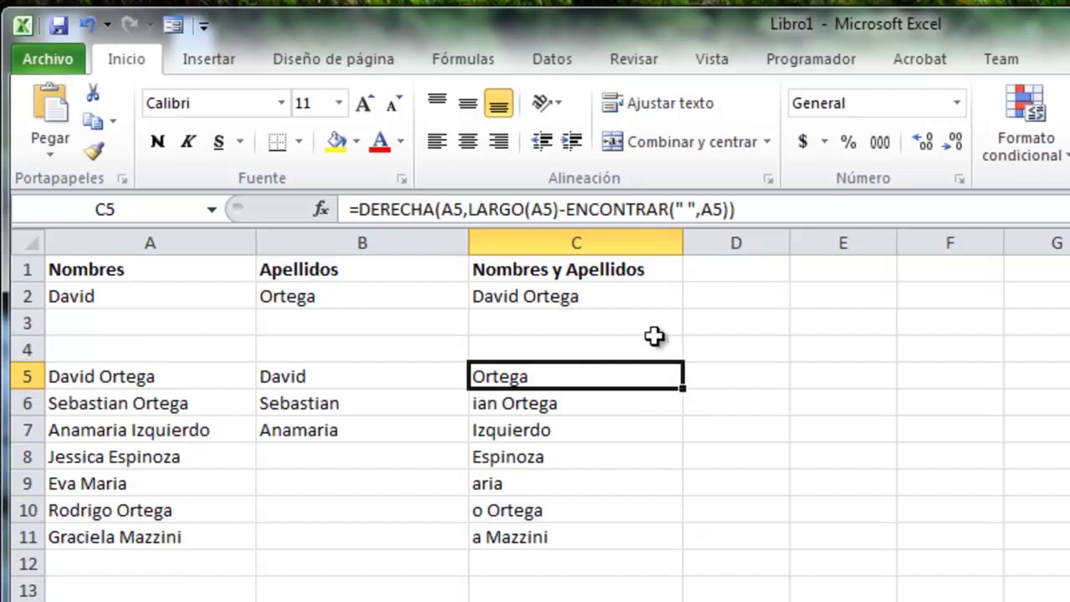
pyautogui.moveTo(683, 389); pyautogui.dragTo(683, 547)
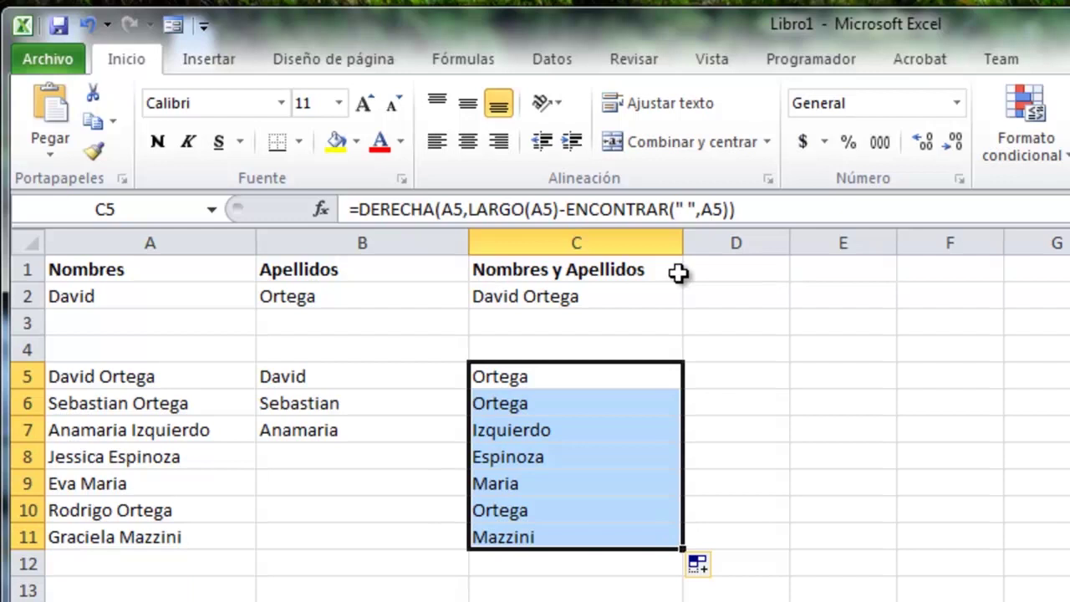
pyautogui.click(384, 382)
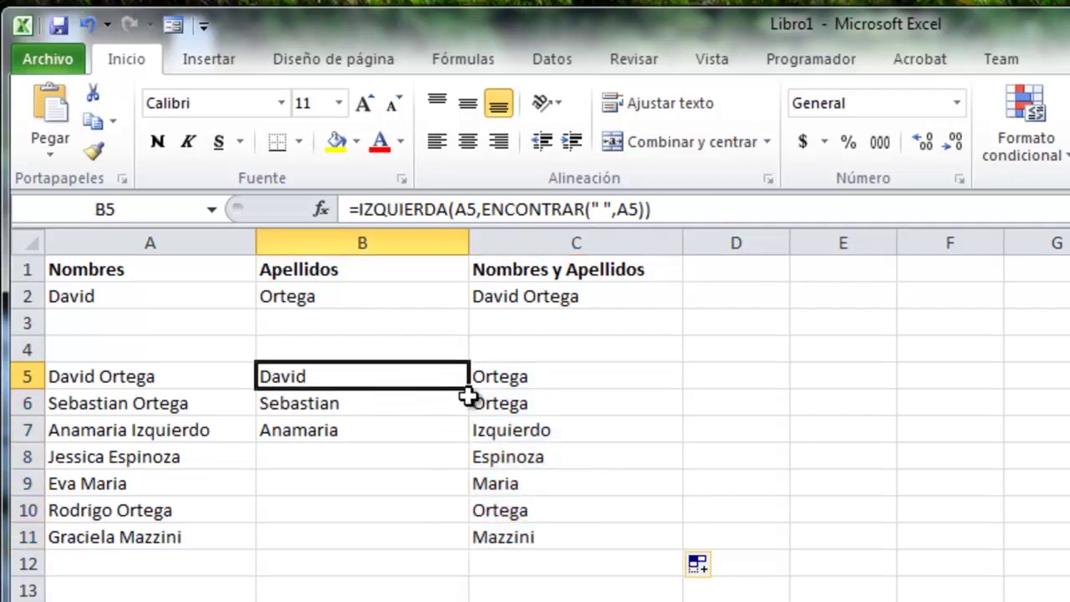
pyautogui.click(446, 422)
pyautogui.moveTo(468, 443); pyautogui.dragTo(456, 548)
pyautogui.click(552, 452)
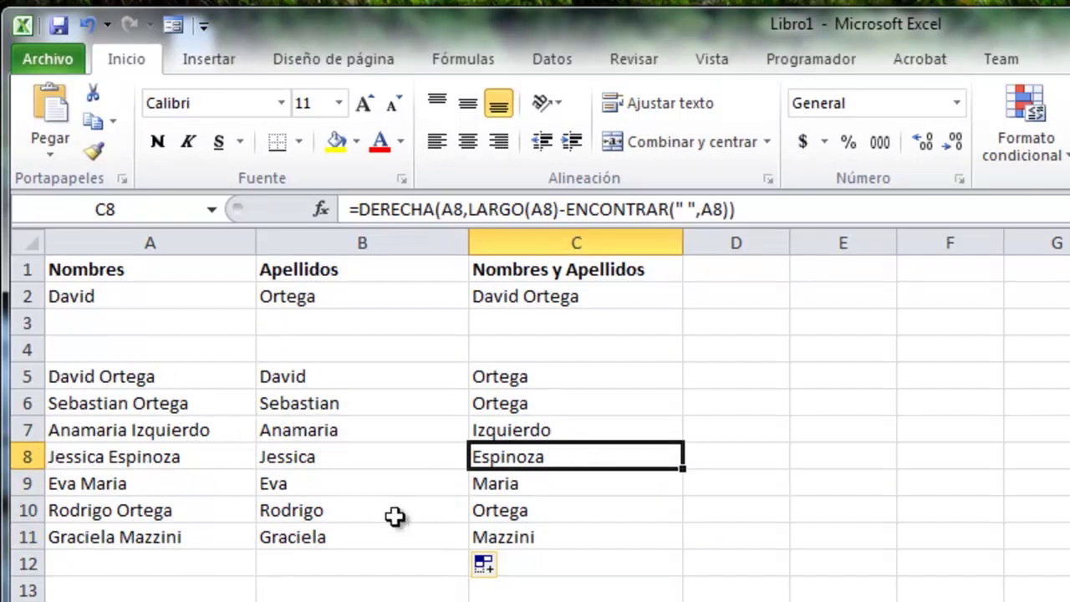
pyautogui.click(511, 374)
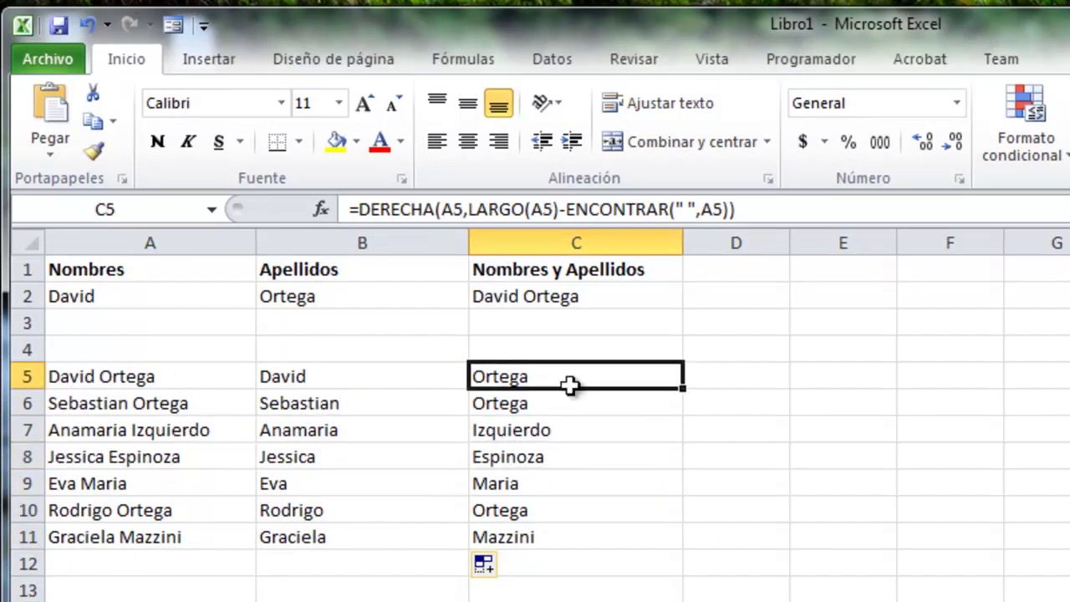
pyautogui.click(149, 290)
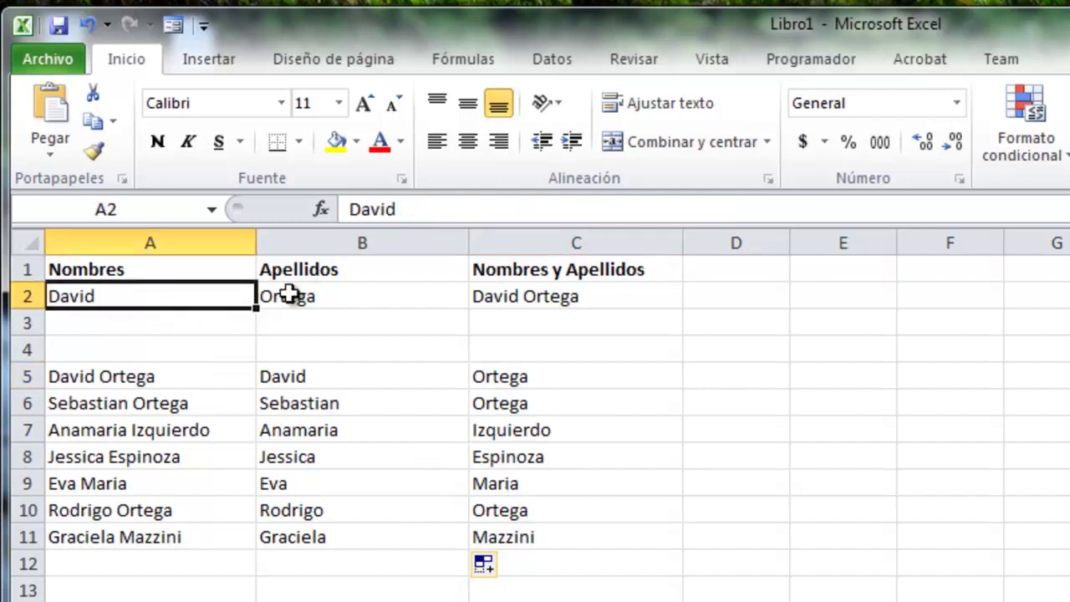
pyautogui.click(512, 293)
pyautogui.click(287, 382)
pyautogui.click(531, 380)
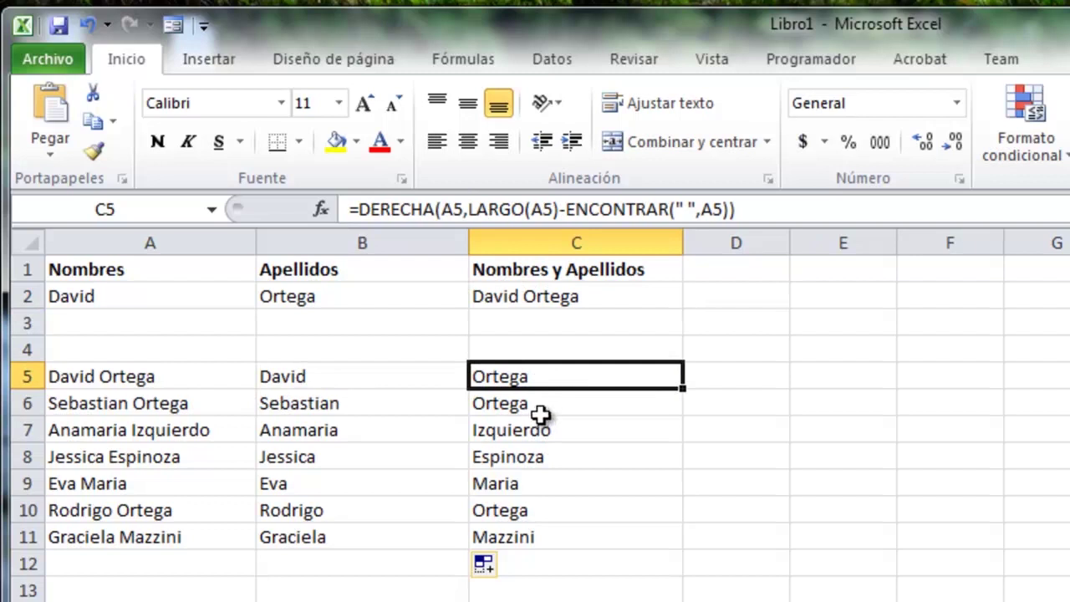
pyautogui.click(532, 409)
pyautogui.click(170, 378)
pyautogui.click(326, 374)
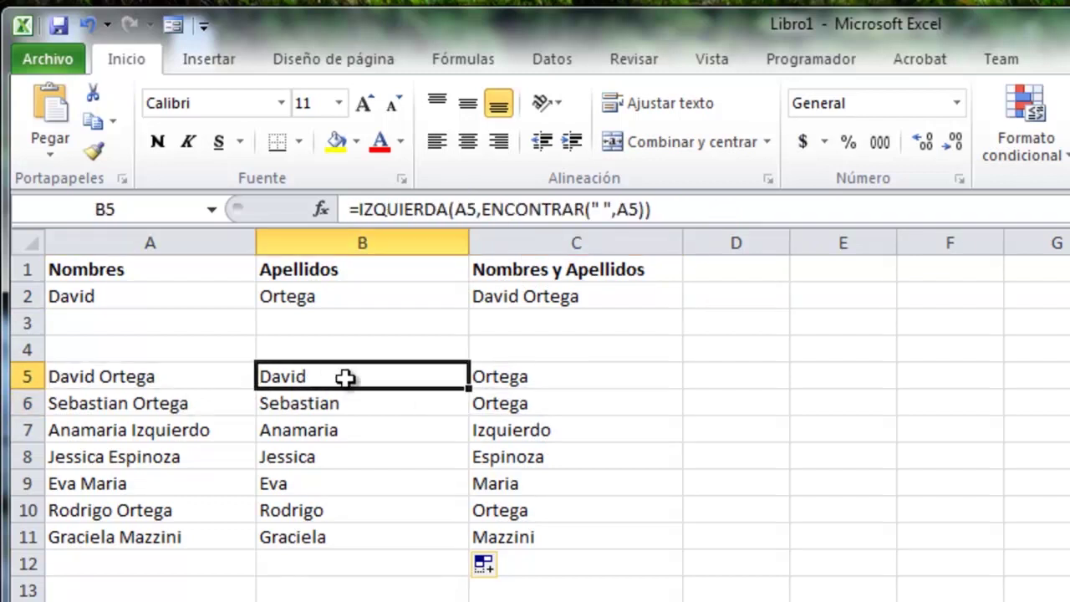
pyautogui.click(620, 400)
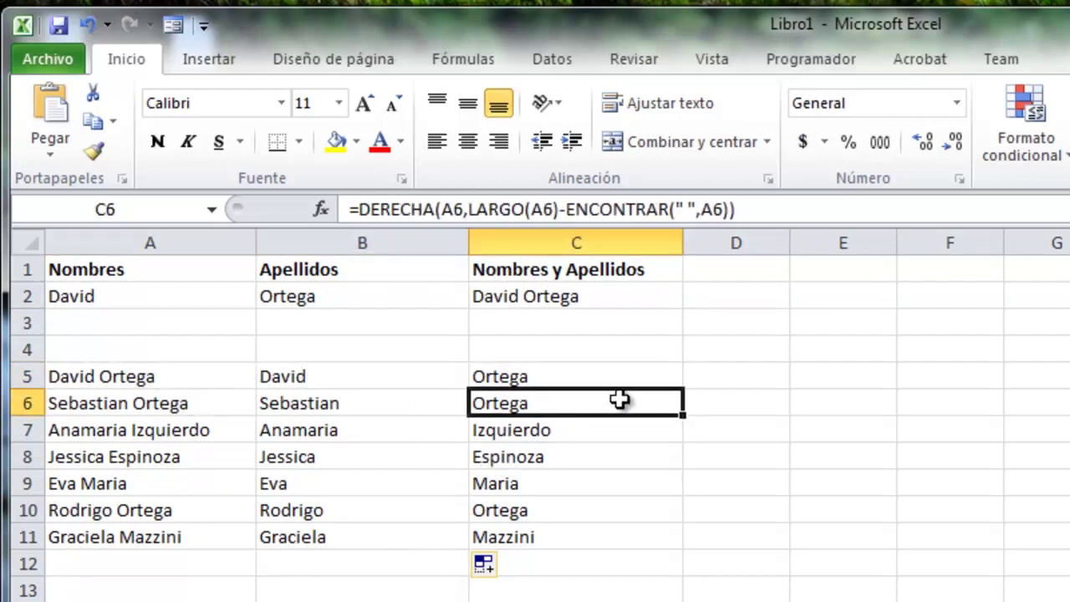